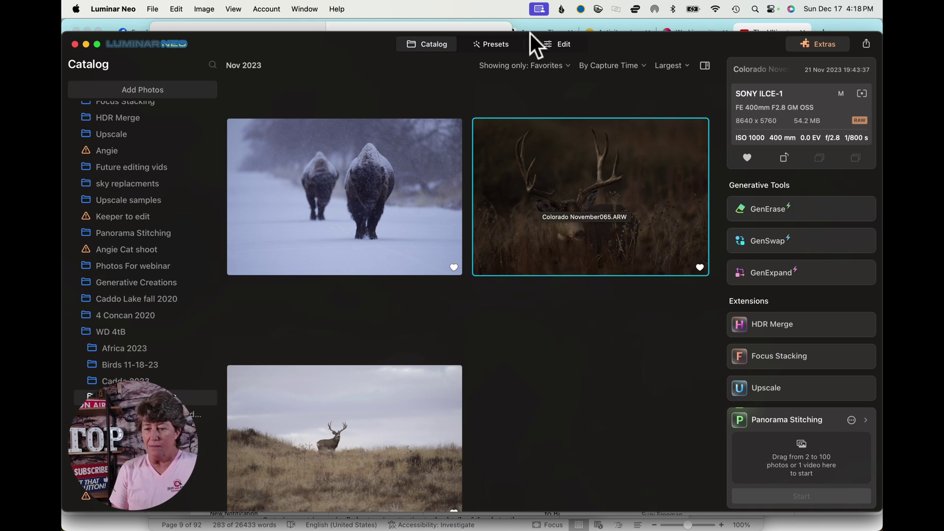
# - Open the selected deer photo for editing and expand its Develop RAW adjustments
pyautogui.click(555, 43)
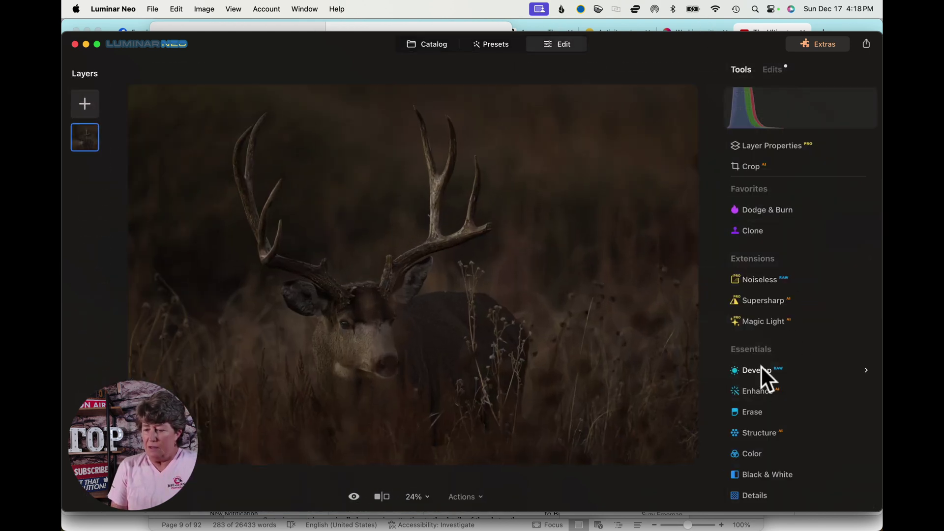
pyautogui.scroll(-5, 757, 354)
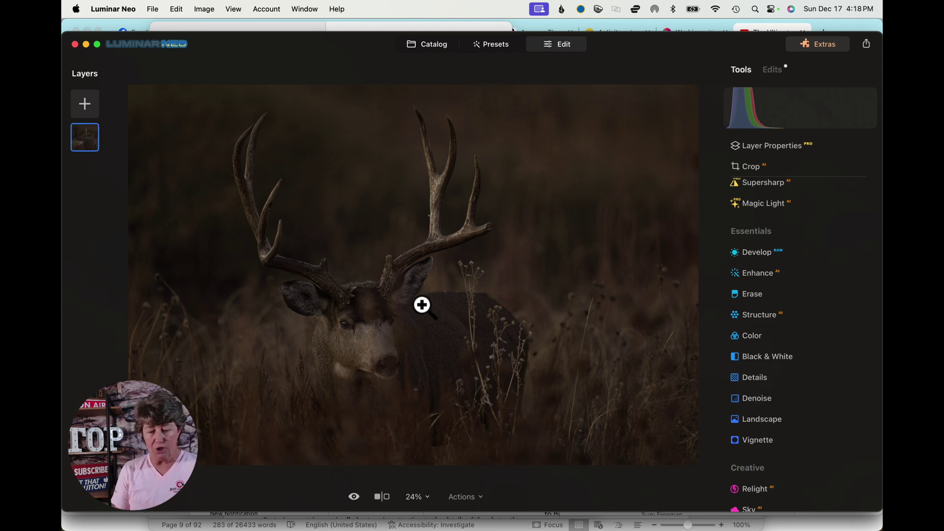
pyautogui.click(369, 304)
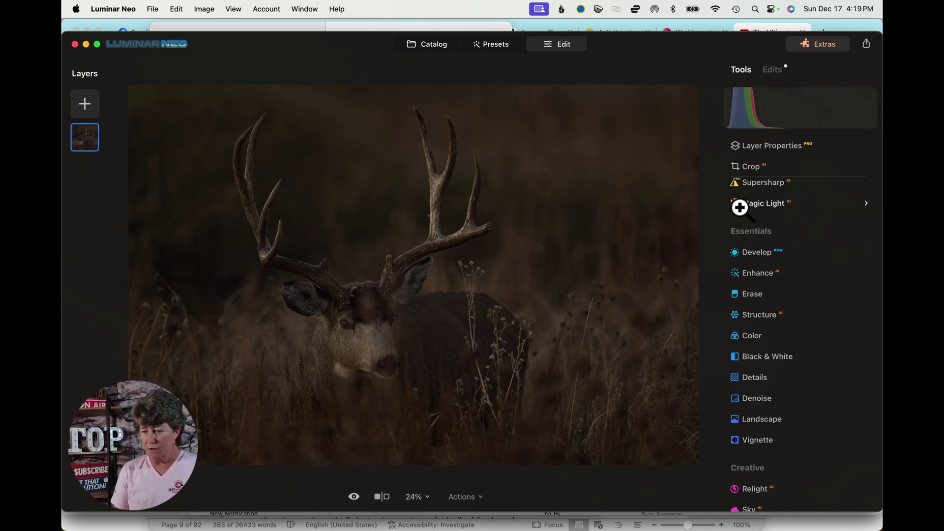
pyautogui.click(753, 252)
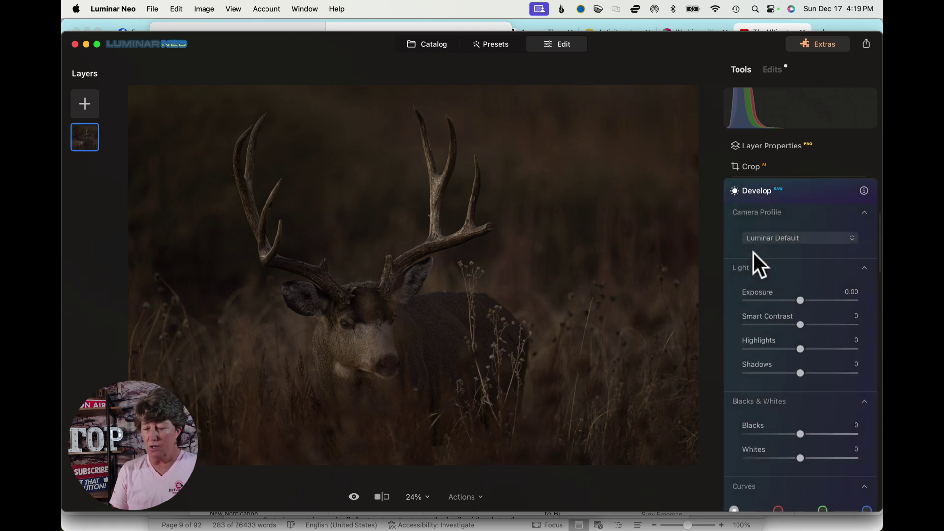
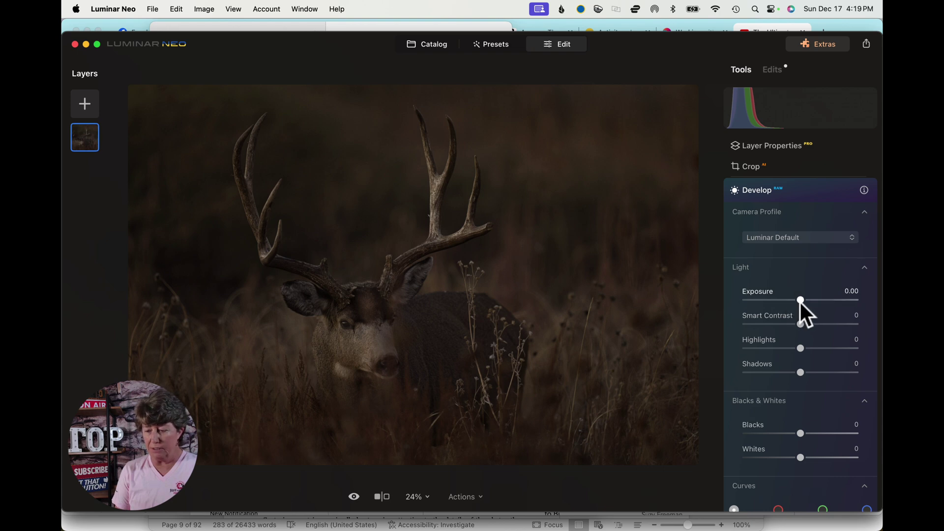
# - Adjust the deer photo's Light settings to Exposure 1.00, Smart Contrast 46, Highlights -18 and Shadows 20
pyautogui.moveTo(801, 298); pyautogui.dragTo(812, 300)
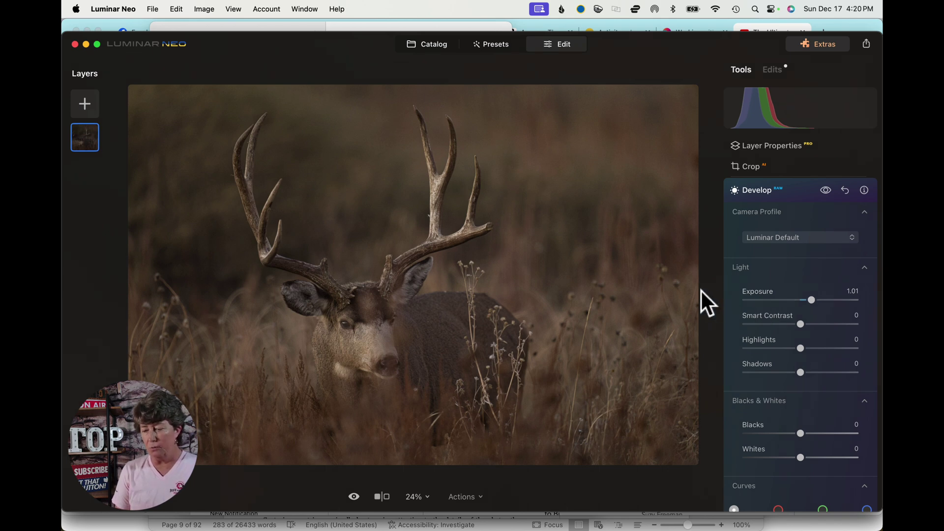
pyautogui.click(852, 291)
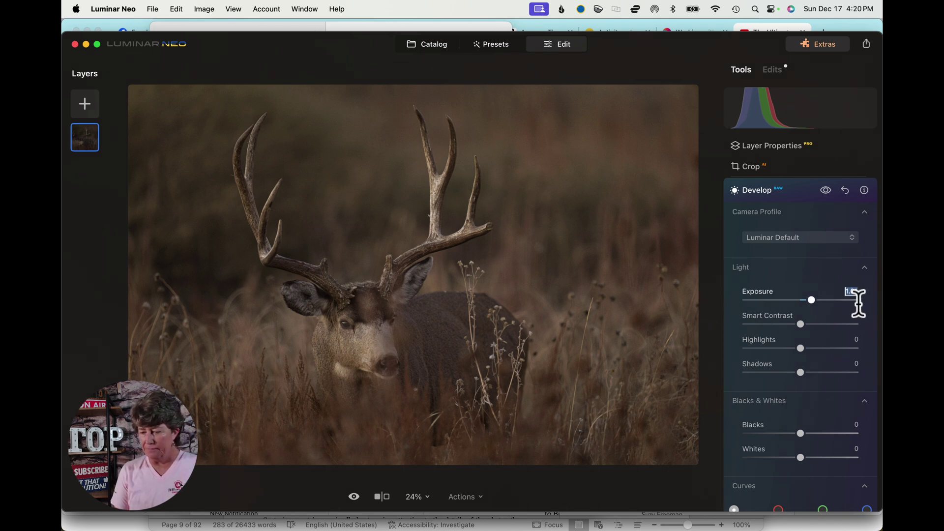
pyautogui.write('1.00')
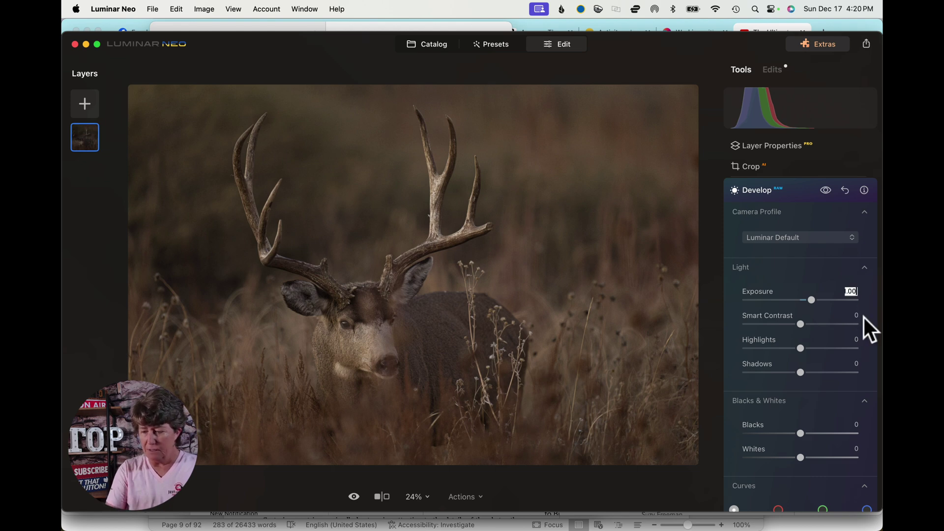
pyautogui.press('Return')
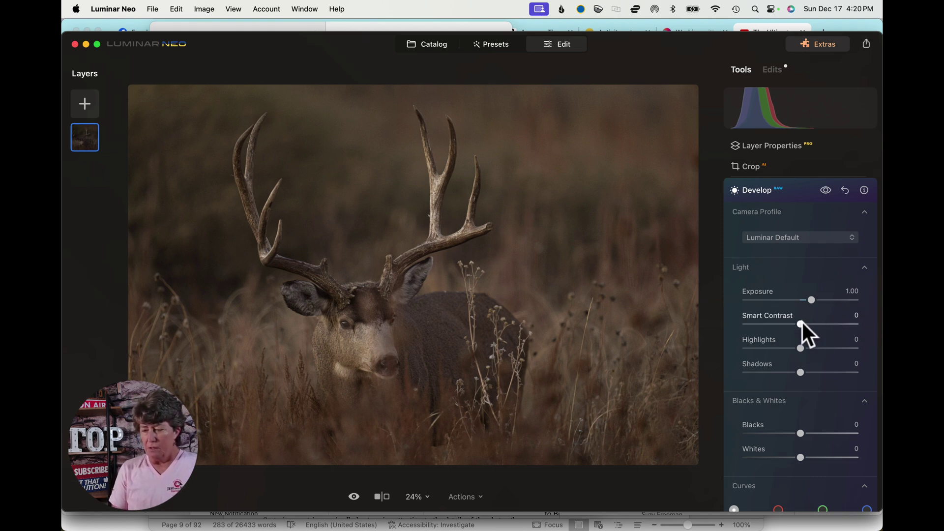
pyautogui.moveTo(800, 324); pyautogui.dragTo(827, 324)
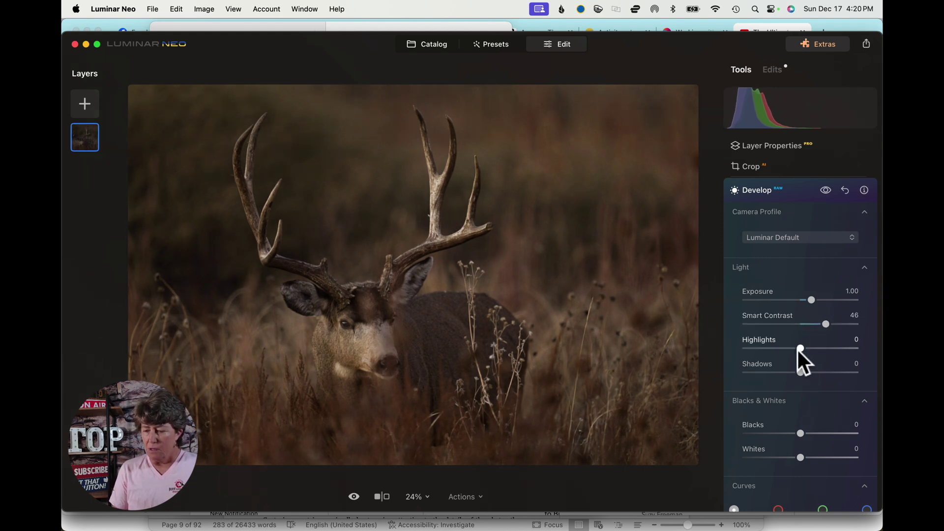
pyautogui.moveTo(798, 349); pyautogui.dragTo(811, 373)
# - Try Blacks at -100 and Whites at 25 to check for clipping, resetting each to 0
pyautogui.scroll(-1, 789, 377)
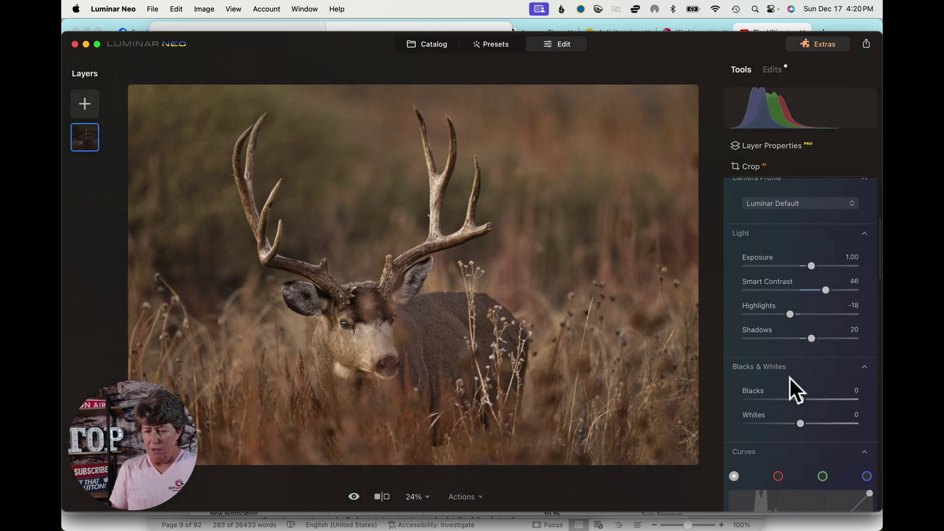
pyautogui.scroll(-1, 754, 388)
pyautogui.scroll(-3, 754, 387)
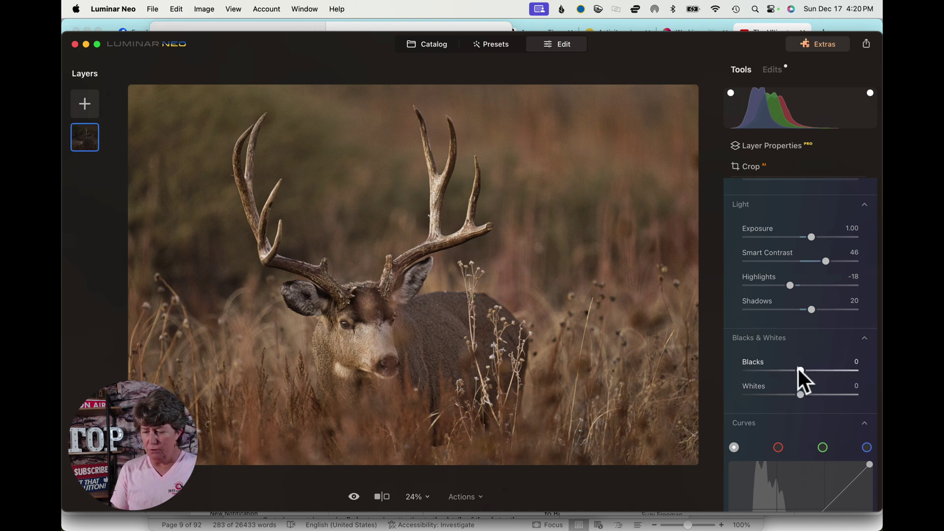
pyautogui.moveTo(800, 372); pyautogui.dragTo(745, 370)
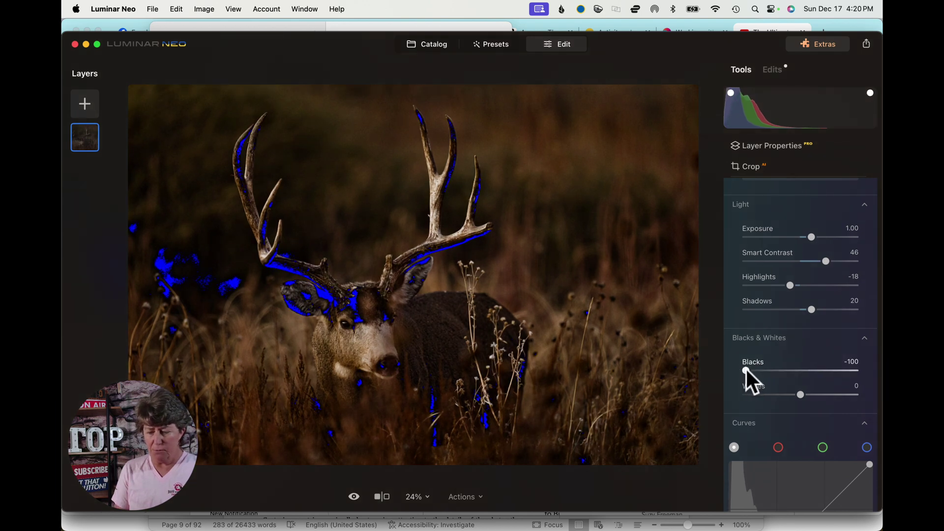
pyautogui.doubleClick(745, 370)
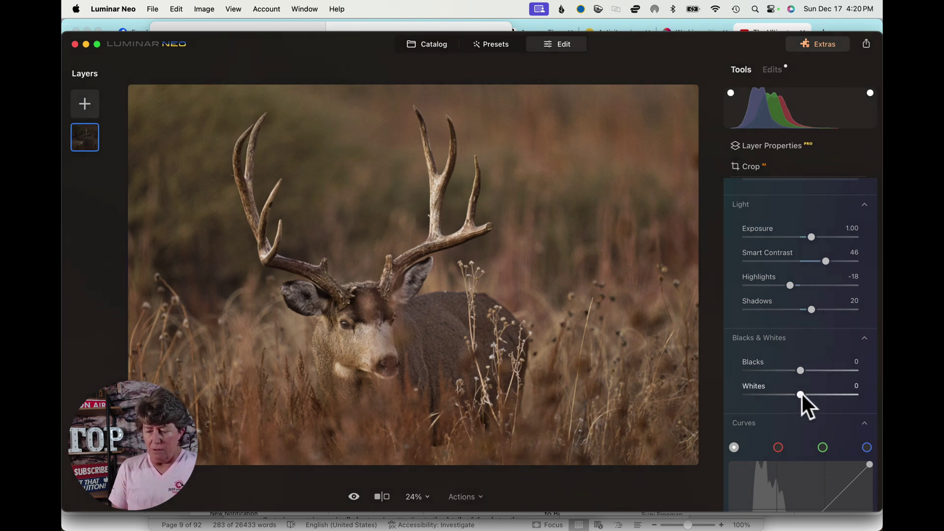
pyautogui.moveTo(800, 395)
pyautogui.mouseDown()
pyautogui.moveTo(865, 402)
pyautogui.moveTo(815, 393)
pyautogui.mouseUp()
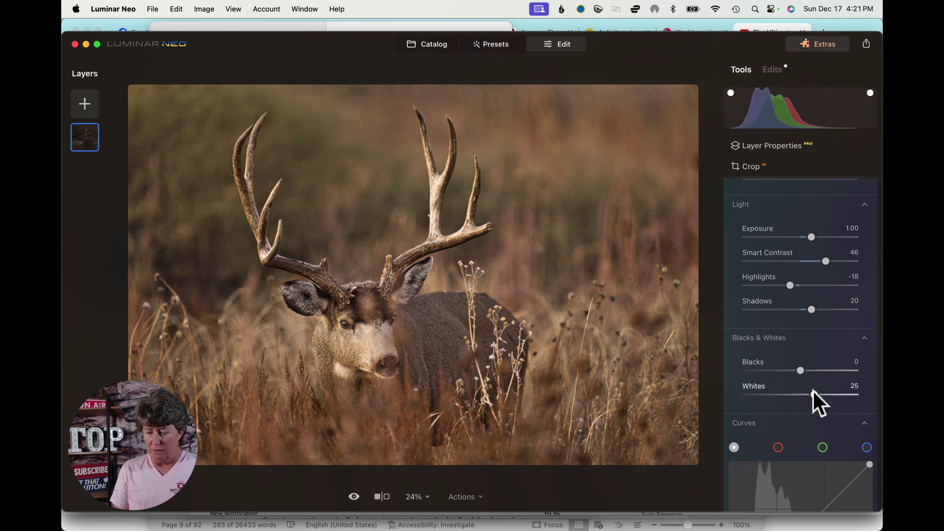
pyautogui.doubleClick(814, 393)
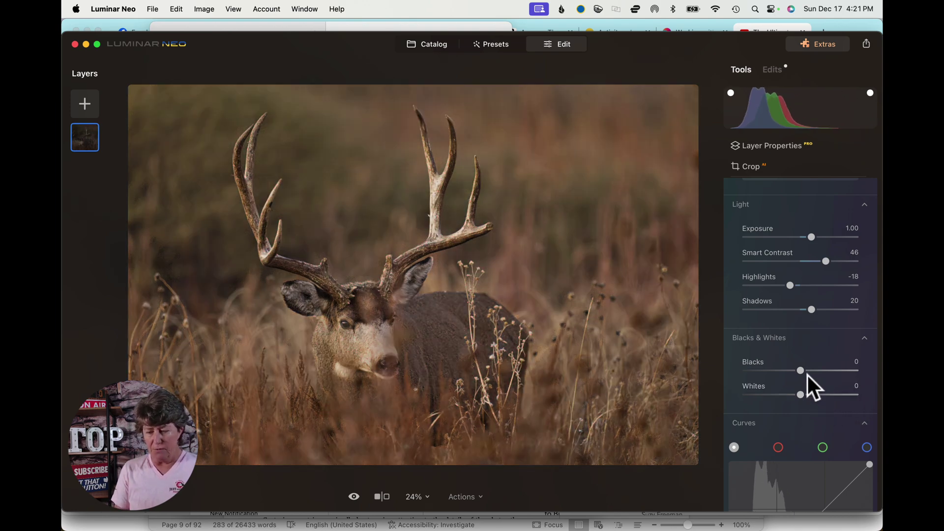
# - Set Blacks to -16 and Whites to 6
pyautogui.moveTo(802, 372); pyautogui.dragTo(805, 395)
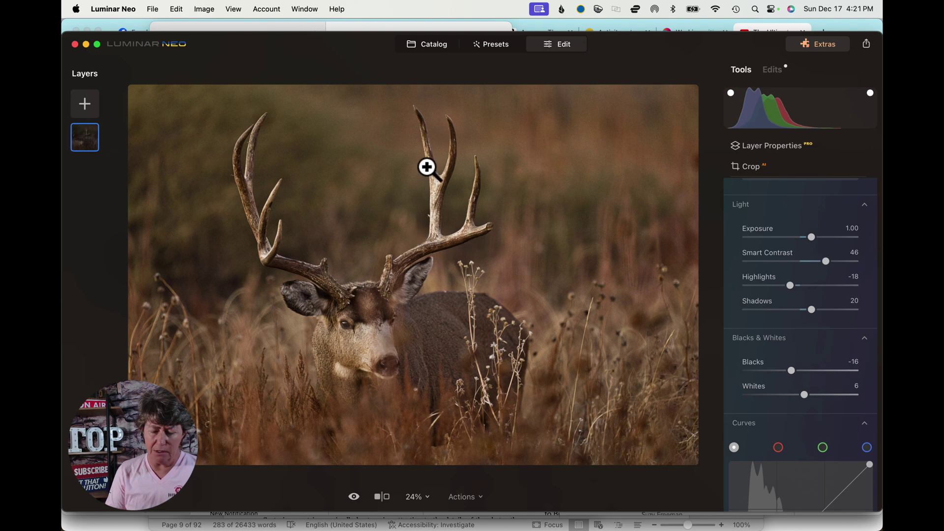
# - Add shadow, midtone and highlight points to the main tone curve and lift the highlight point into a gentle S-curve
pyautogui.scroll(-2, 757, 375)
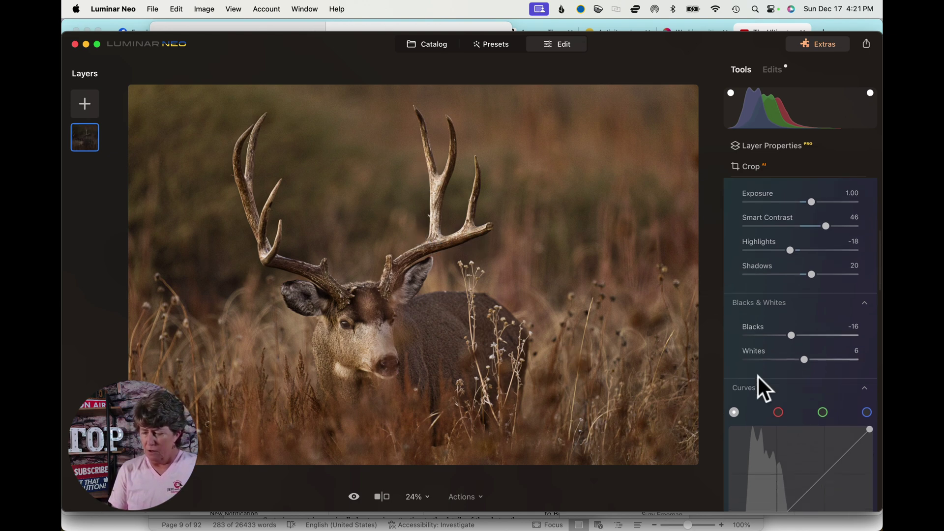
pyautogui.scroll(-8, 758, 374)
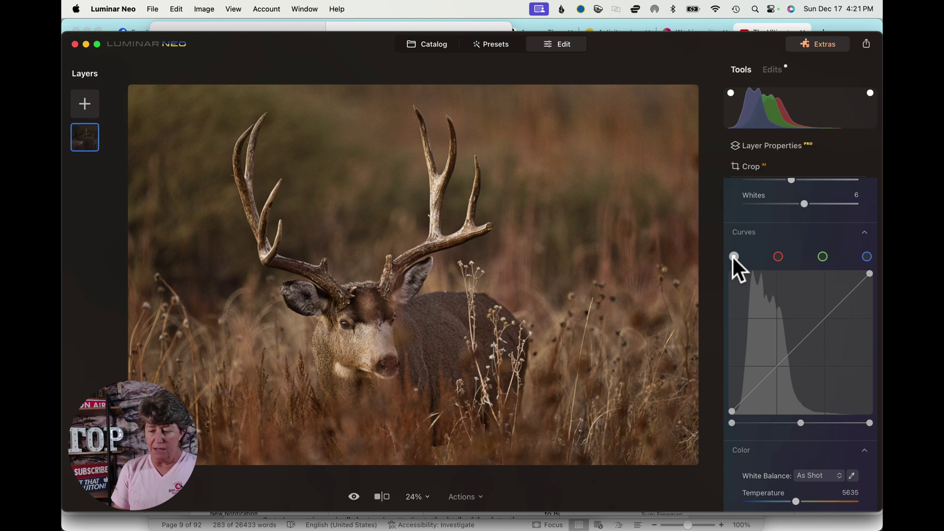
pyautogui.click(752, 389)
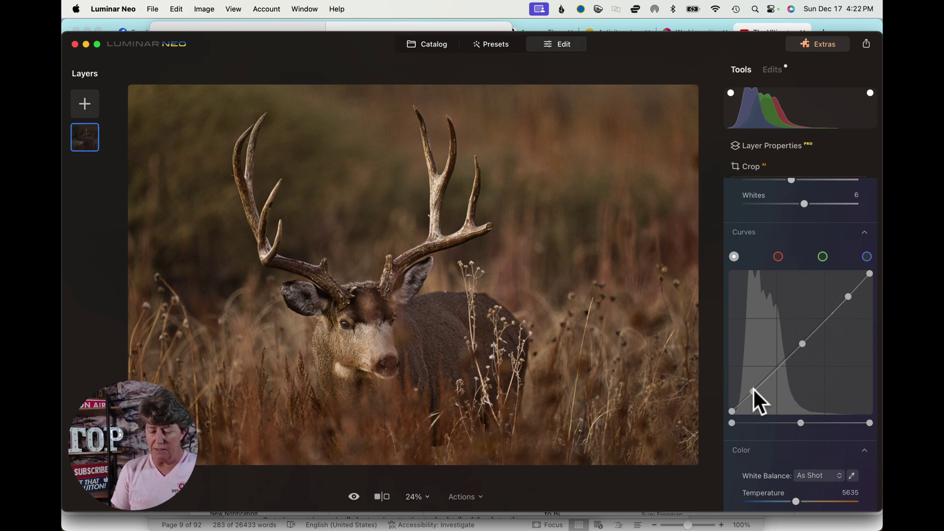
pyautogui.moveTo(754, 390); pyautogui.dragTo(751, 395)
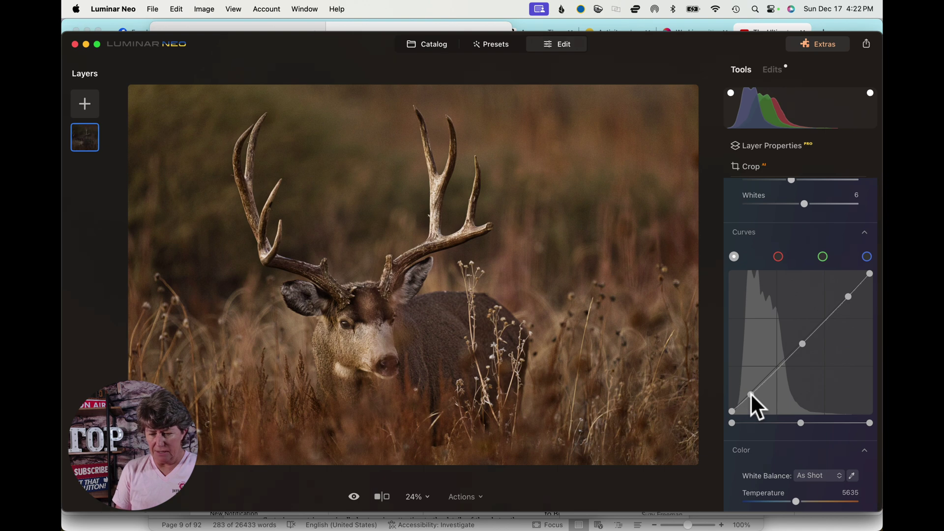
pyautogui.moveTo(803, 344); pyautogui.dragTo(797, 344)
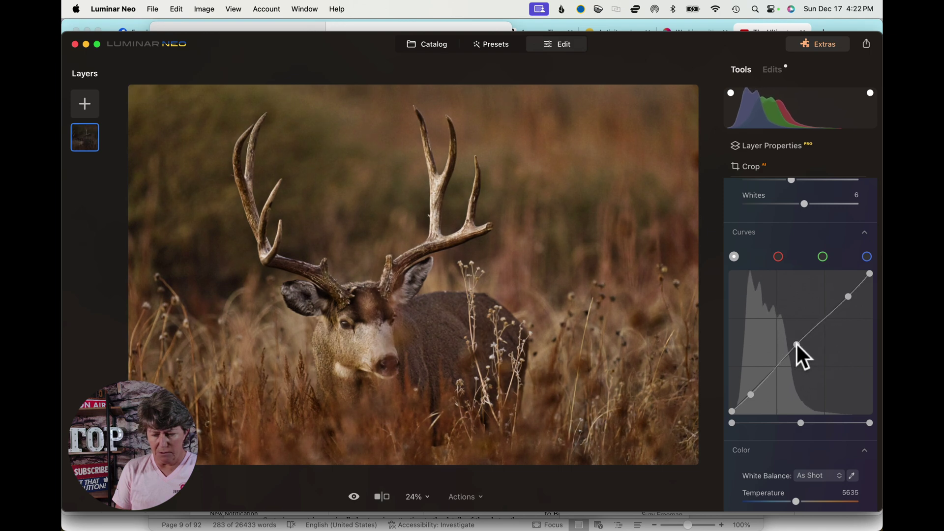
pyautogui.click(848, 296)
pyautogui.moveTo(849, 297); pyautogui.dragTo(837, 292)
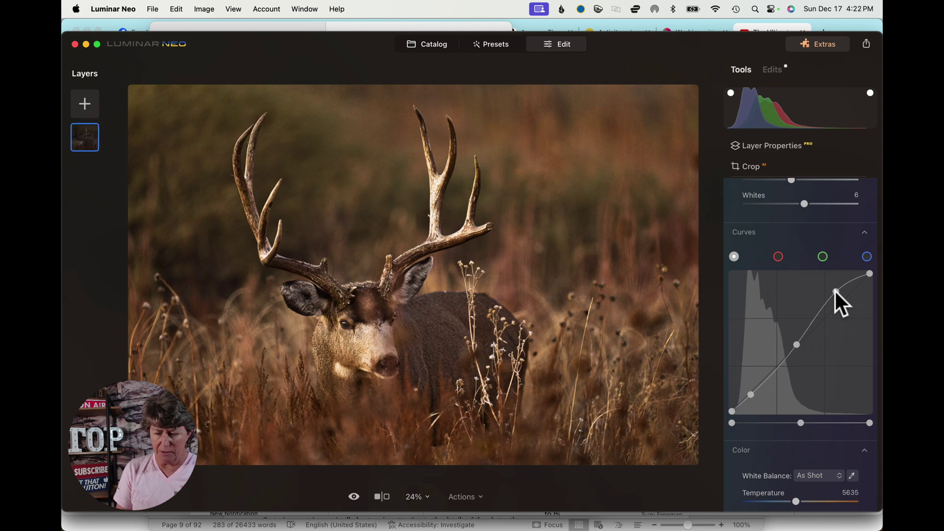
# - Ease back the curve's highlight point and raise its midtone point while checking the antlers at 100%, and compare with the original photo
pyautogui.click(438, 185)
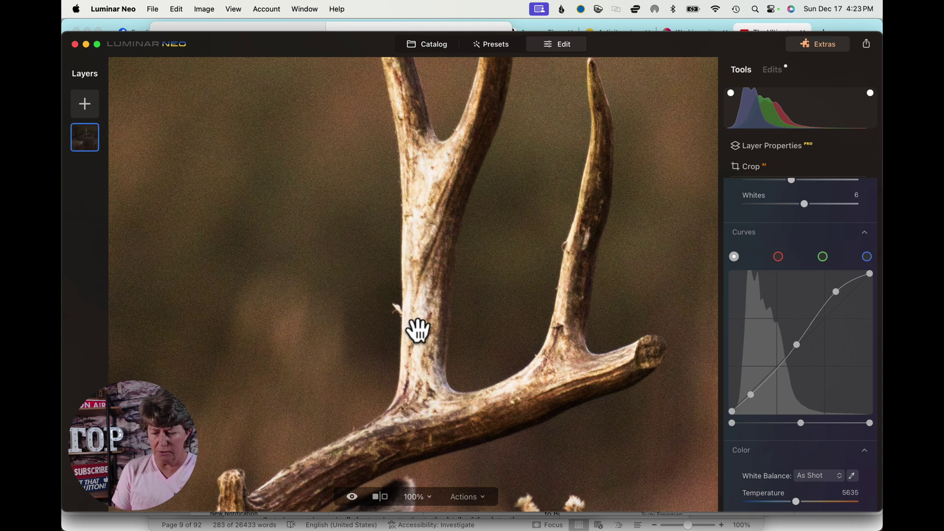
pyautogui.moveTo(836, 290); pyautogui.dragTo(845, 290)
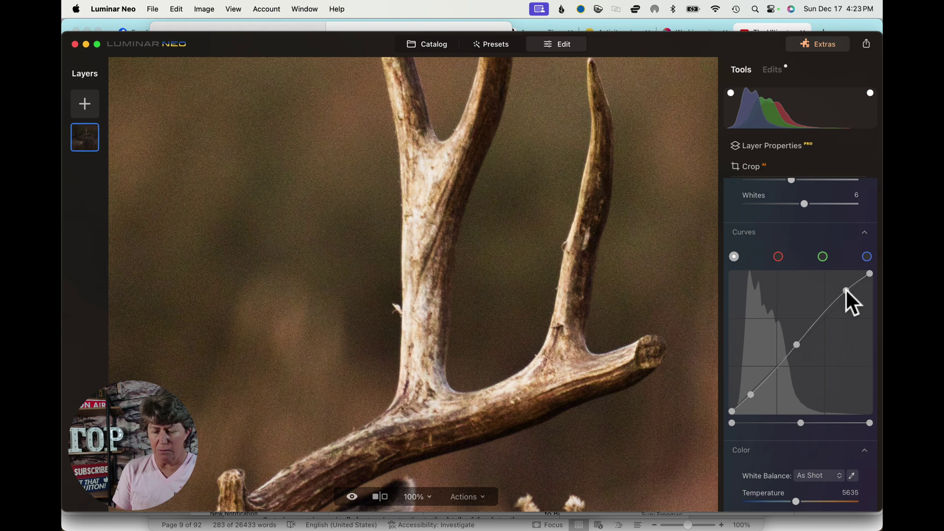
pyautogui.moveTo(795, 342); pyautogui.dragTo(797, 337)
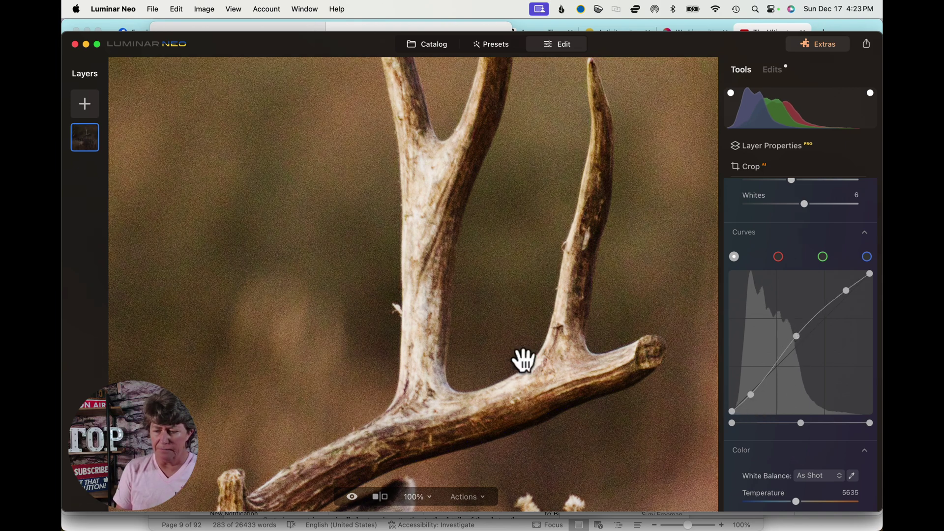
pyautogui.click(480, 344)
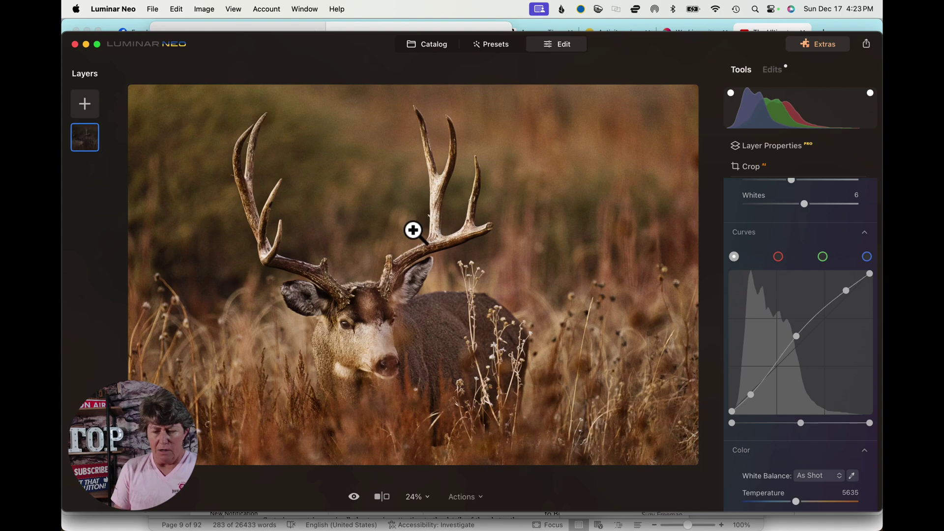
pyautogui.click(354, 497)
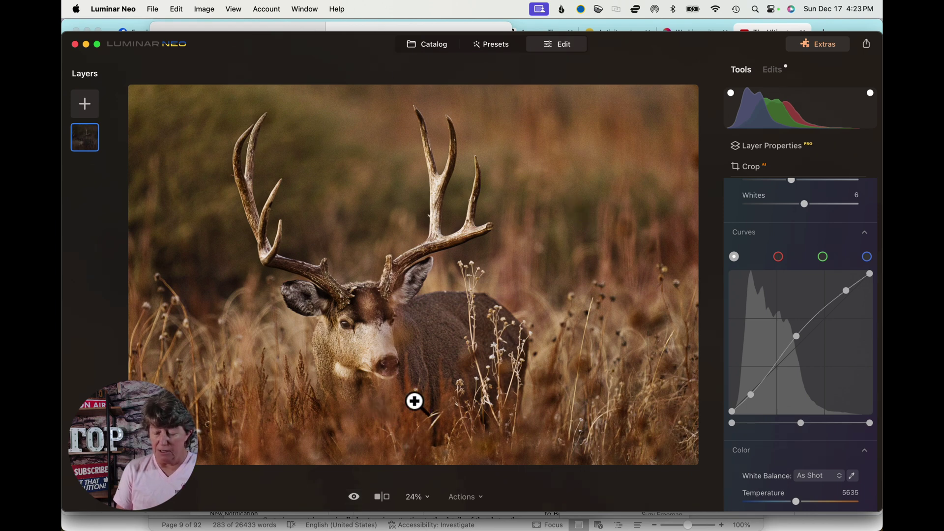
# - Collapse the Sharpness, Noise Reduction and Optics sections of Develop RAW, keeping the Color section expanded
pyautogui.scroll(-5, 785, 373)
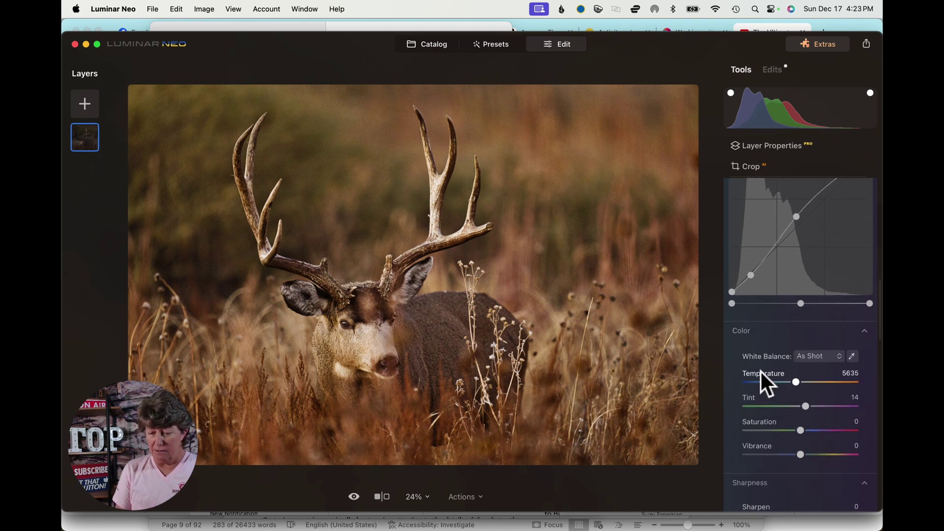
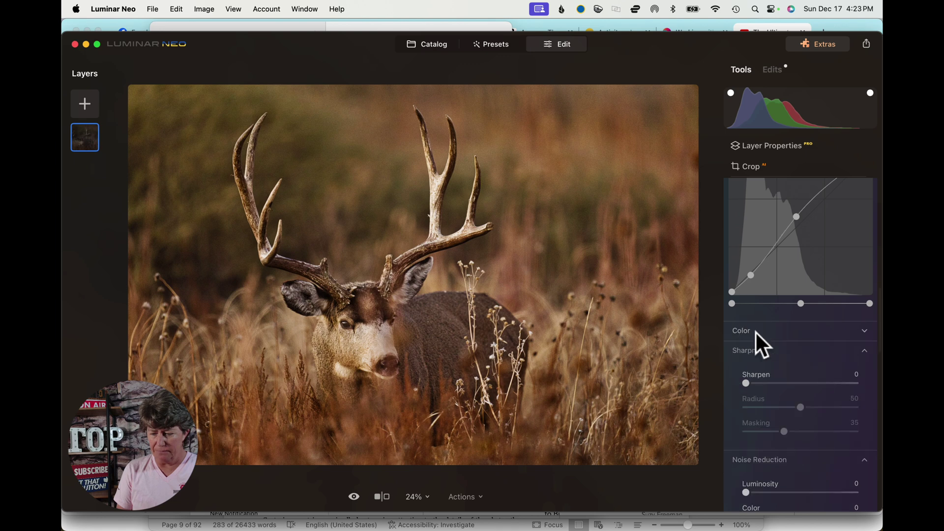
pyautogui.click(863, 352)
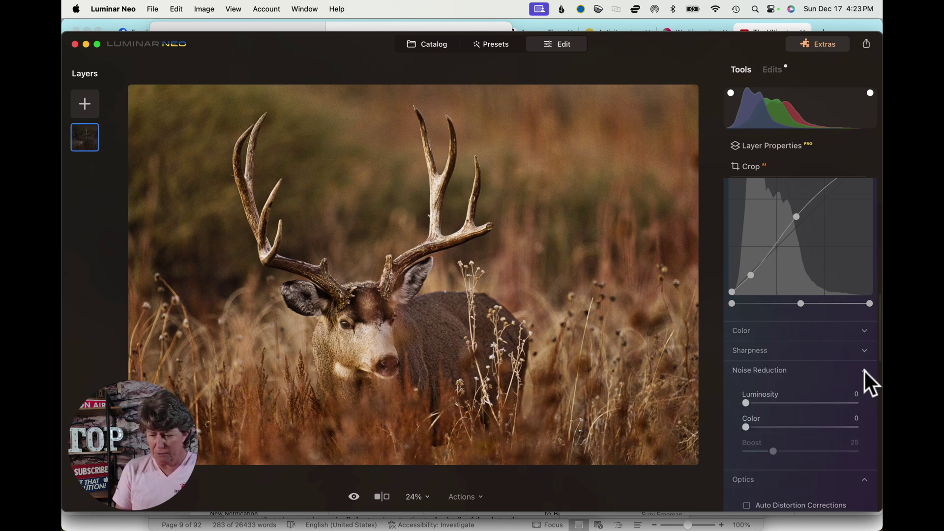
pyautogui.click(865, 370)
pyautogui.click(866, 391)
pyautogui.scroll(3, 836, 393)
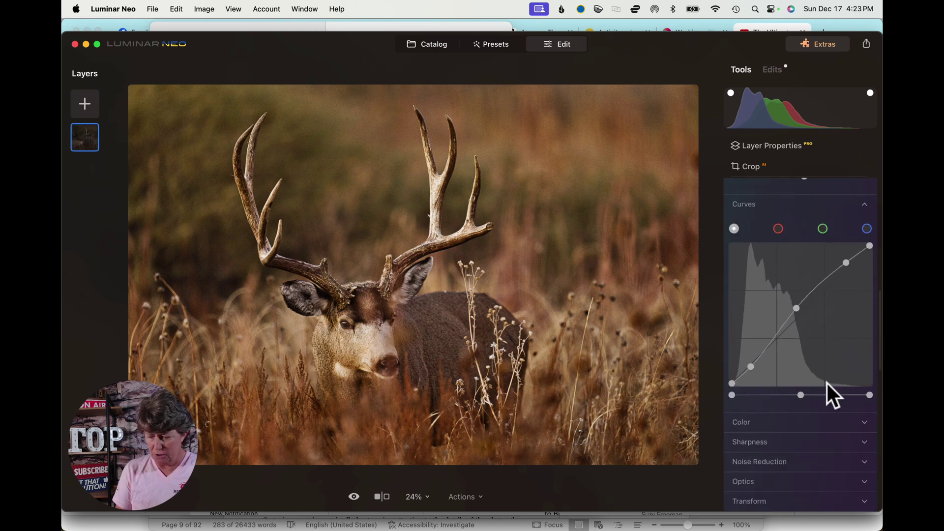
pyautogui.scroll(-3, 795, 407)
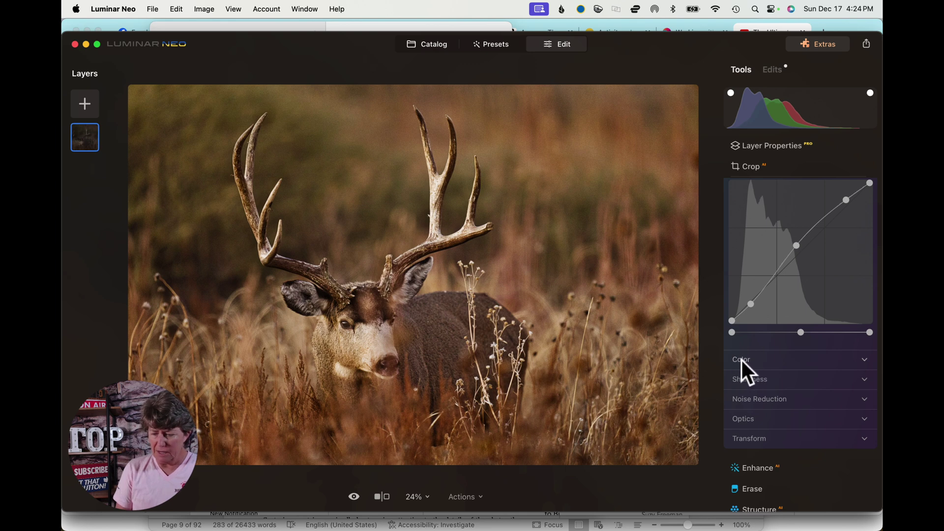
pyautogui.click(863, 359)
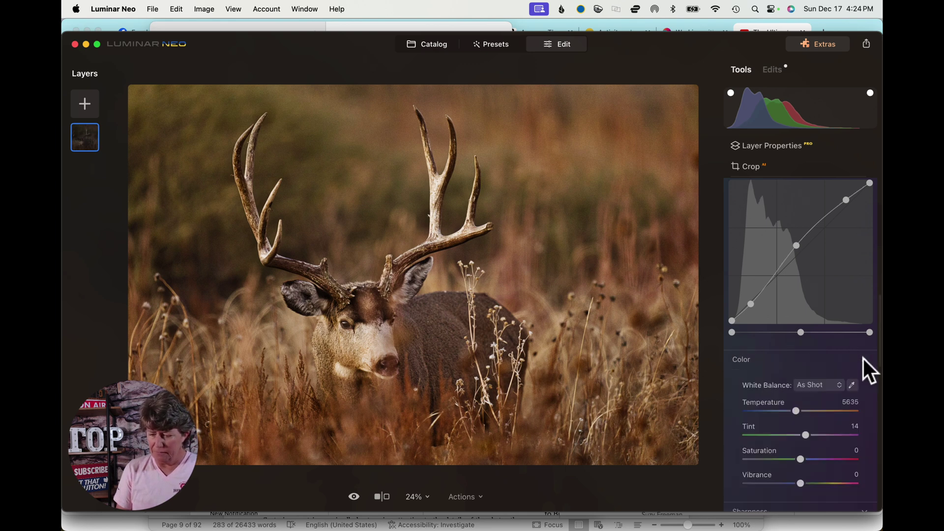
pyautogui.scroll(10, 822, 268)
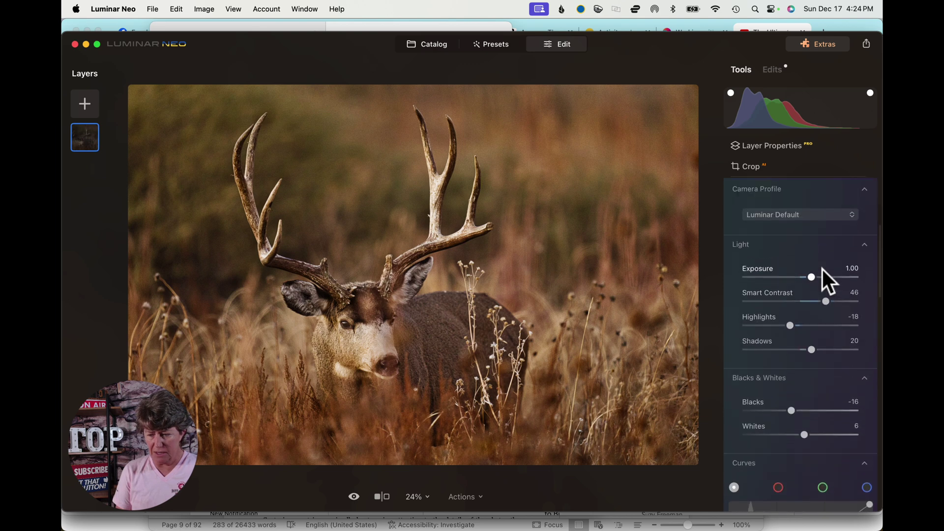
# - Try a slightly cooler Temperature in the Color section of Develop RAW and restore the white balance to As Shot
pyautogui.scroll(2, 822, 267)
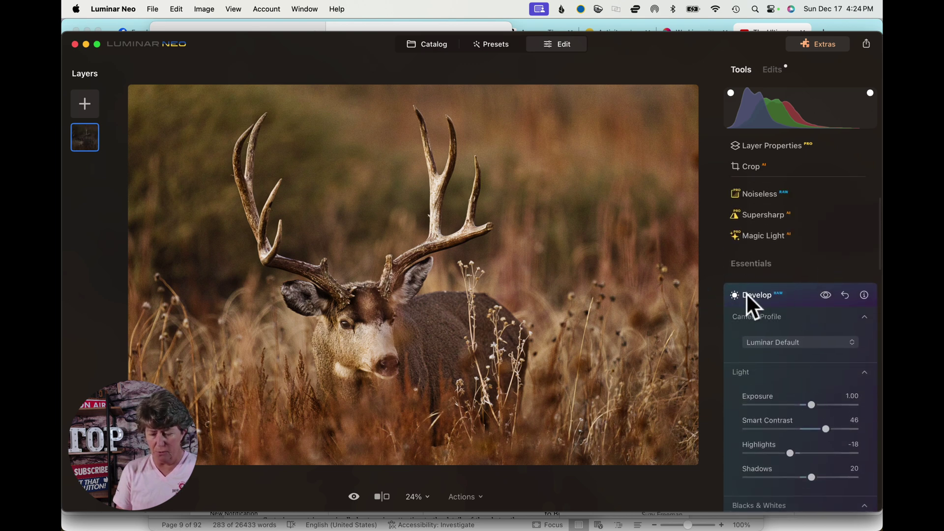
pyautogui.scroll(-15, 762, 329)
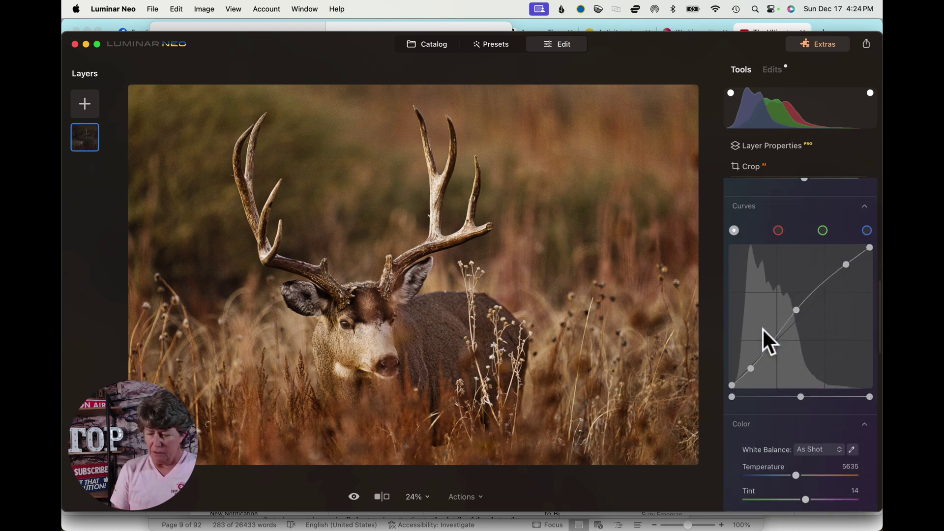
pyautogui.scroll(-10, 763, 329)
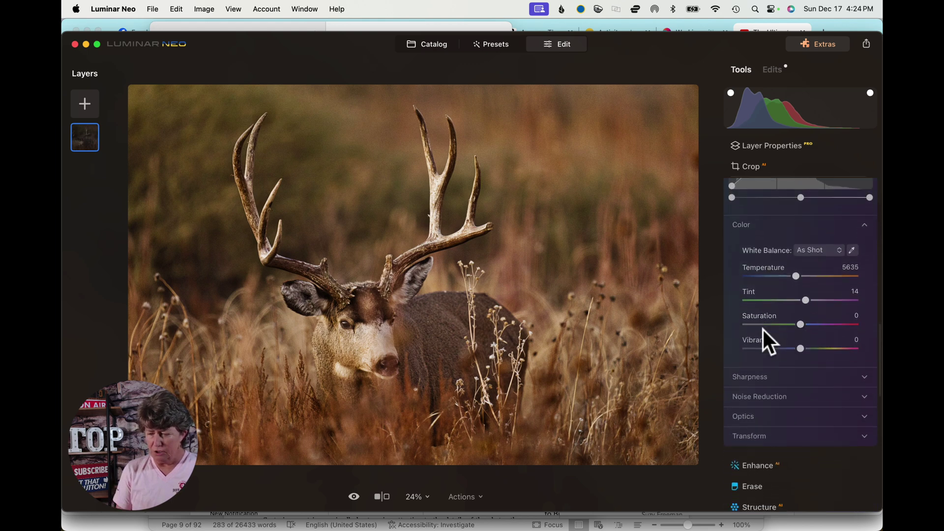
pyautogui.scroll(-1, 762, 328)
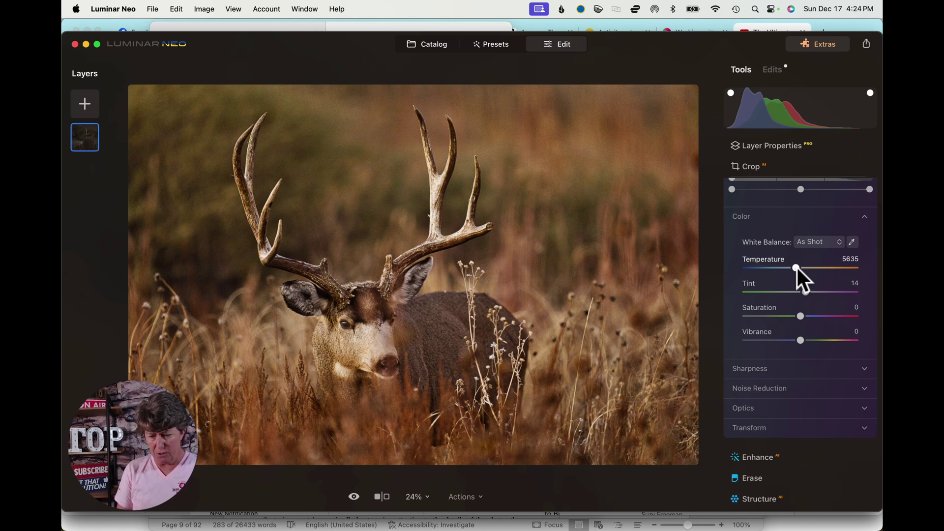
pyautogui.moveTo(797, 269); pyautogui.dragTo(795, 269)
pyautogui.click(831, 242)
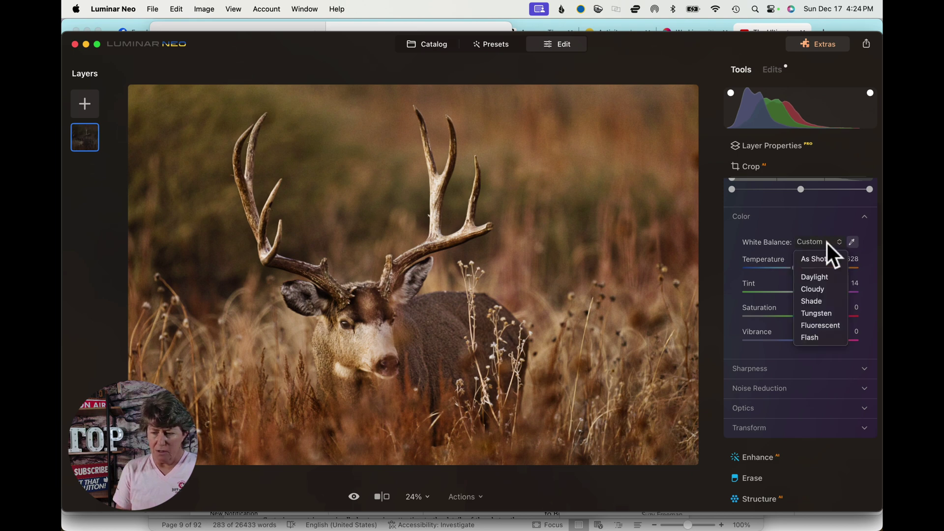
pyautogui.click(823, 260)
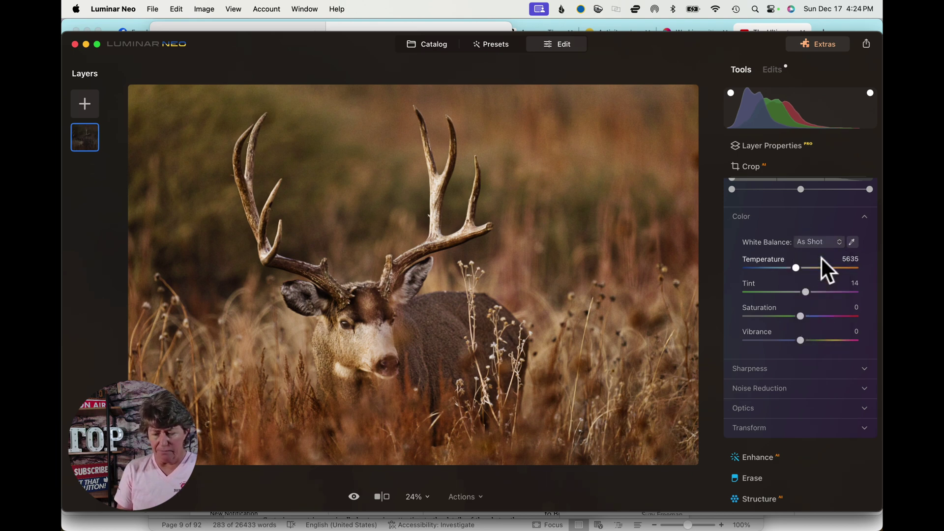
# - Set the Tint to 12 in the Color section
pyautogui.click(807, 293)
pyautogui.moveTo(806, 293); pyautogui.dragTo(804, 293)
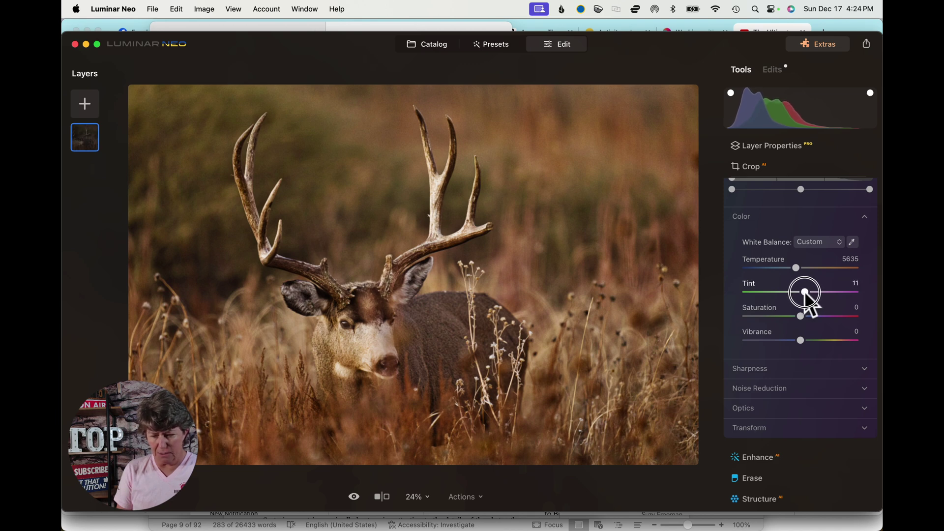
pyautogui.moveTo(805, 293); pyautogui.dragTo(806, 293)
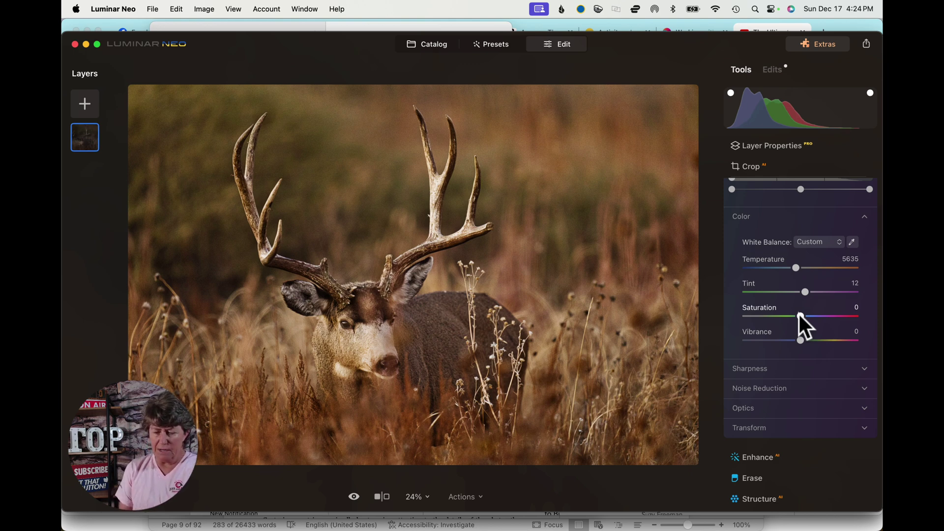
# - Try Saturation at about 23 and Vibrance at 18 separately, resetting each to 0
pyautogui.click(799, 315)
pyautogui.moveTo(799, 315)
pyautogui.mouseDown()
pyautogui.moveTo(851, 317)
pyautogui.moveTo(742, 309)
pyautogui.moveTo(815, 318)
pyautogui.mouseUp()
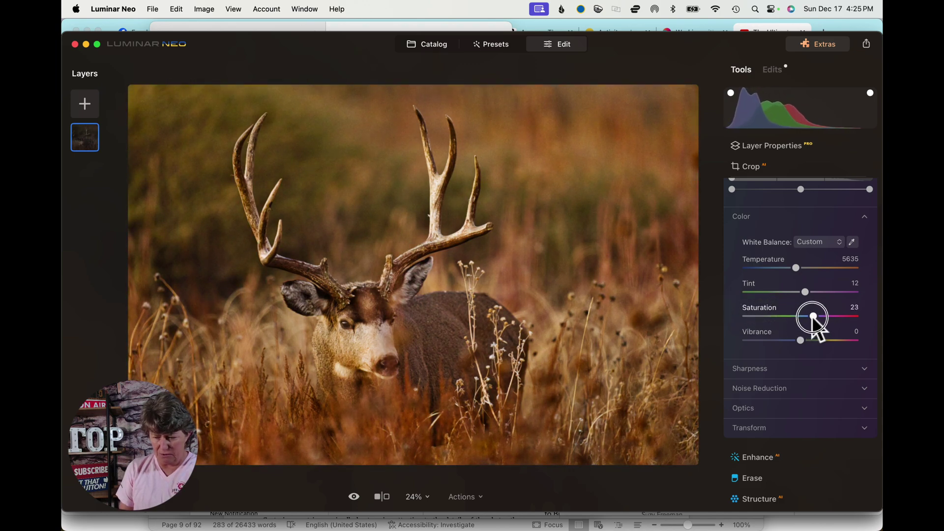
pyautogui.doubleClick(812, 318)
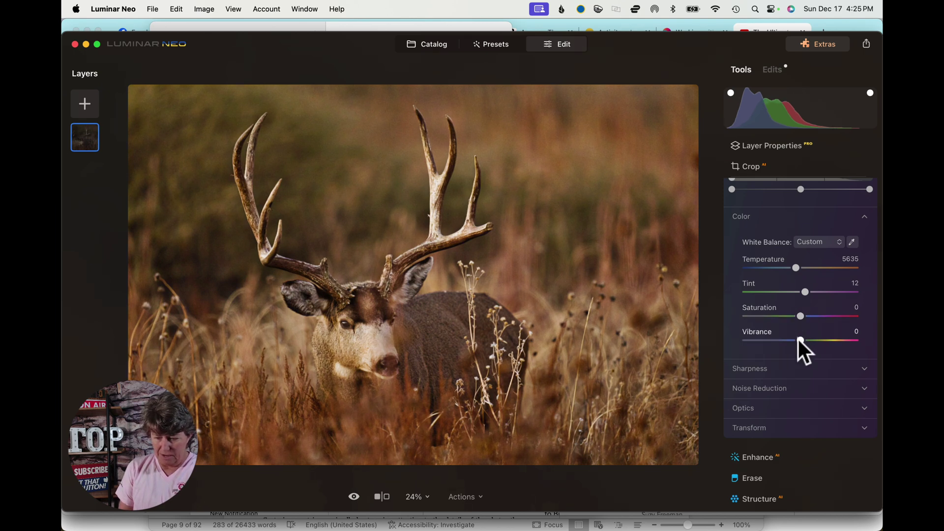
pyautogui.moveTo(798, 339); pyautogui.dragTo(811, 341)
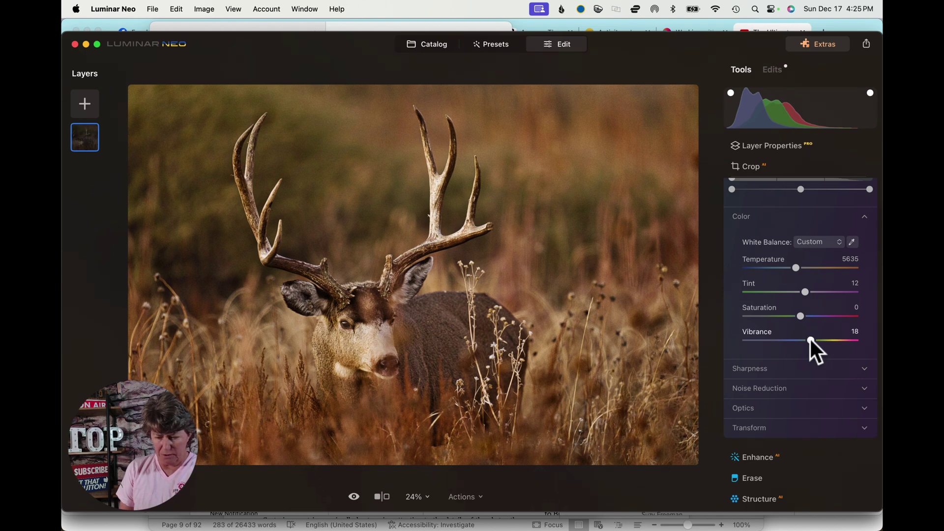
pyautogui.doubleClick(811, 340)
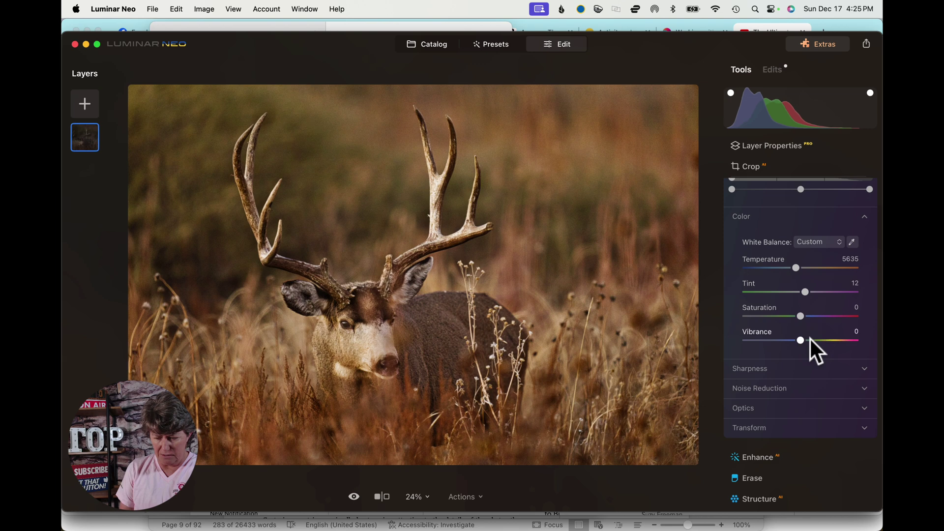
# - Set Vibrance to 18 and Saturation to -4
pyautogui.moveTo(800, 341); pyautogui.dragTo(798, 322)
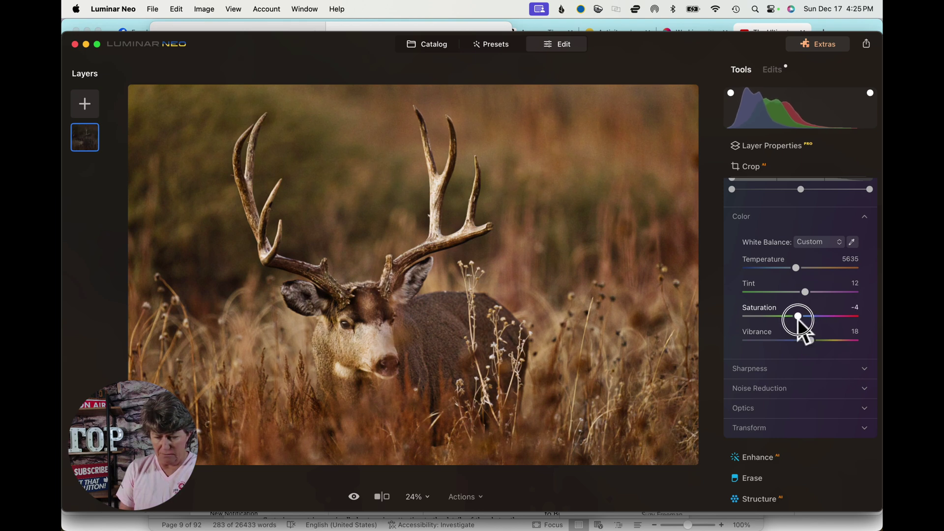
pyautogui.moveTo(798, 319); pyautogui.dragTo(798, 318)
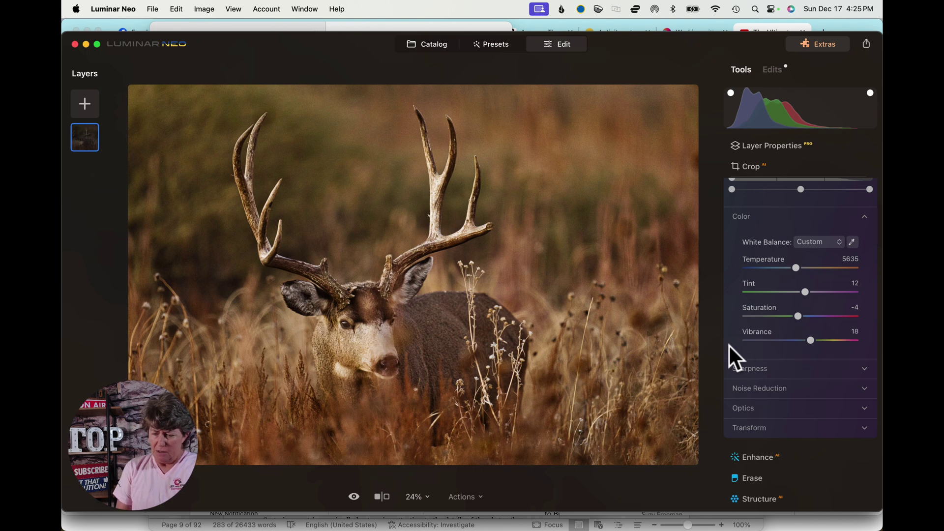
# - Set Sharpen to 50 and Radius to 30 in the Sharpness section, checking the deer's face at 100%
pyautogui.click(768, 369)
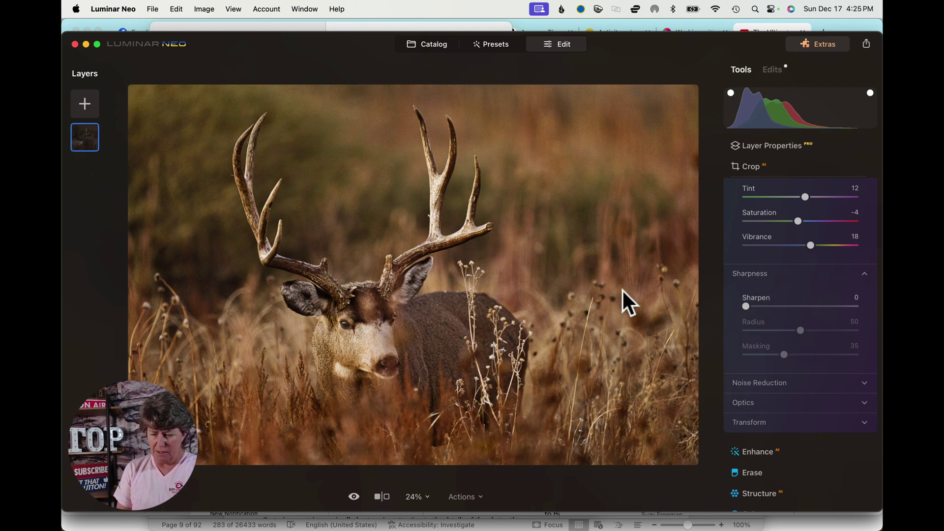
pyautogui.click(344, 323)
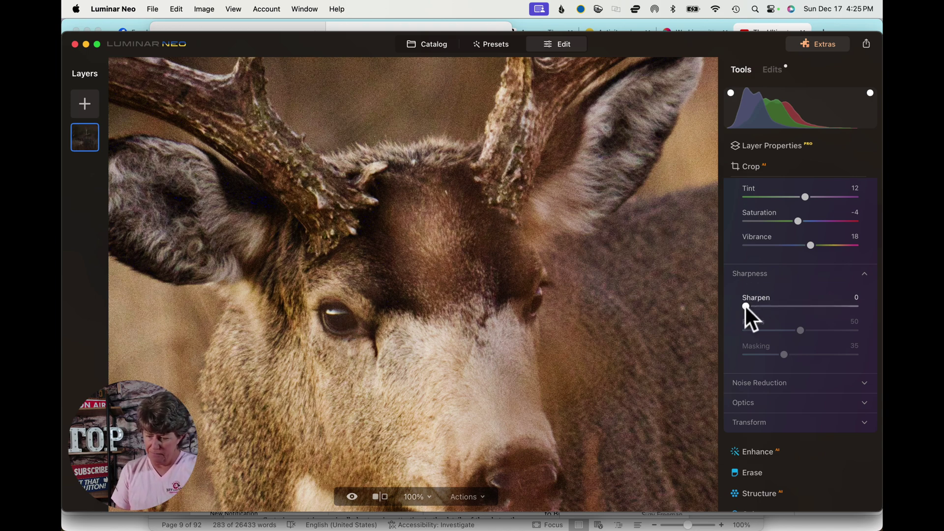
pyautogui.moveTo(745, 305); pyautogui.dragTo(802, 307)
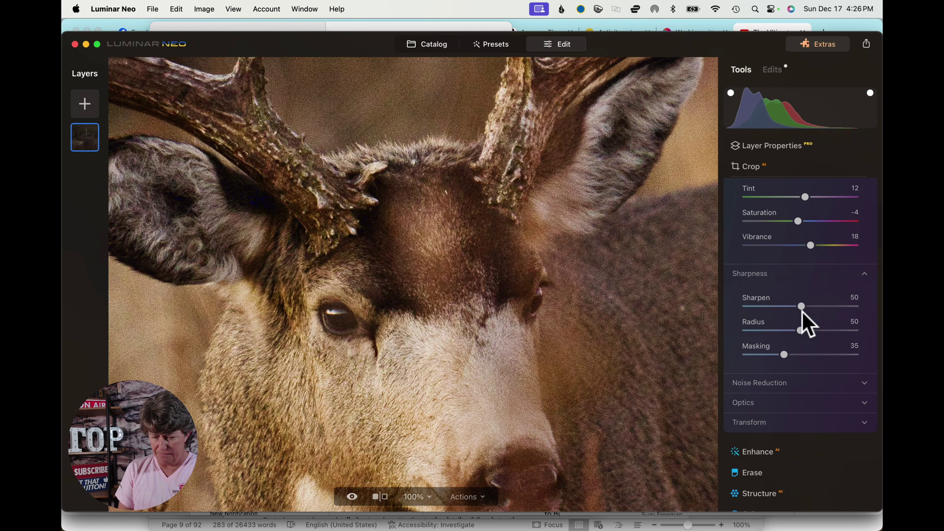
pyautogui.moveTo(800, 330); pyautogui.dragTo(779, 330)
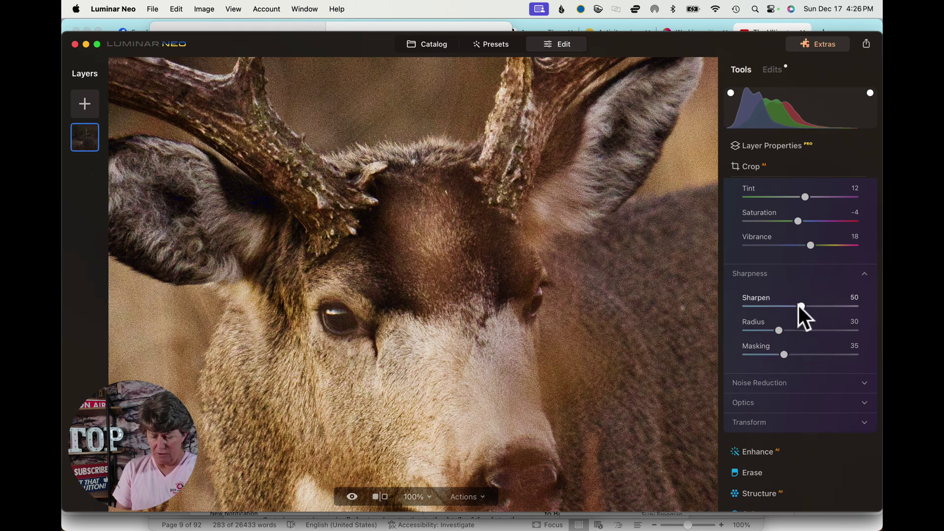
pyautogui.moveTo(799, 307)
pyautogui.mouseDown()
pyautogui.moveTo(745, 307)
pyautogui.moveTo(800, 306)
pyautogui.mouseUp()
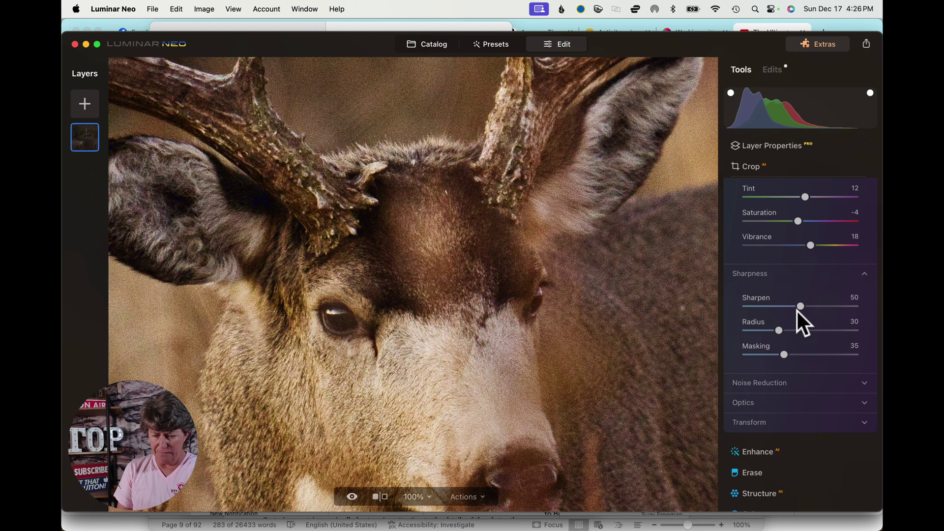
# - Set the noise reduction Luminosity to 49, checking the blurred background around the antlers at 100%
pyautogui.click(766, 382)
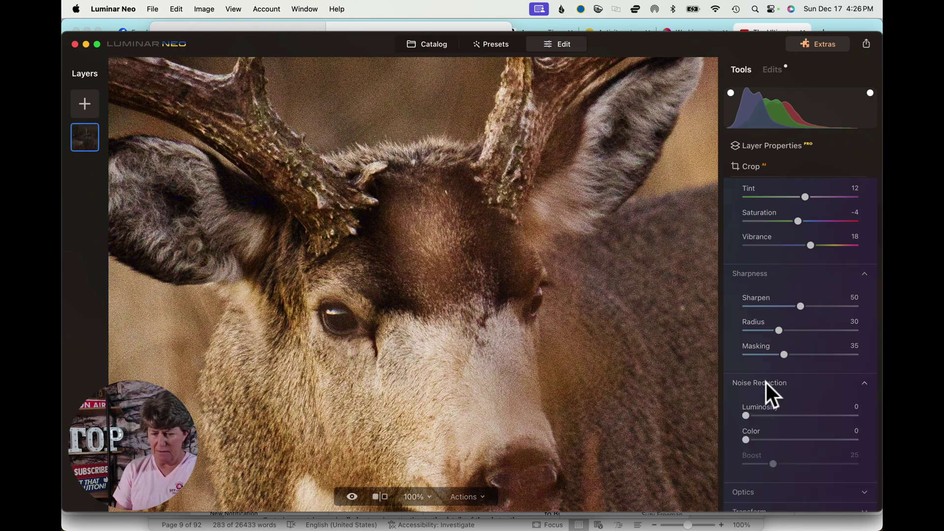
pyautogui.click(590, 355)
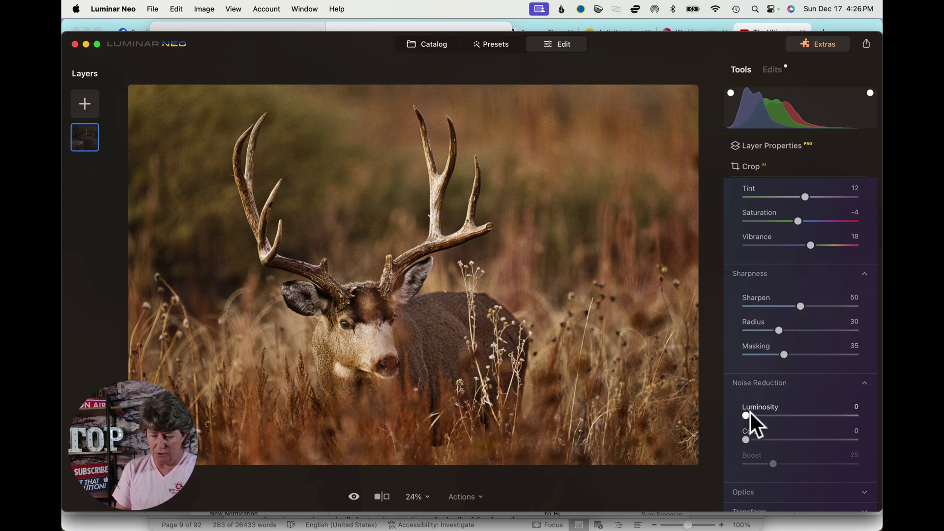
pyautogui.moveTo(746, 415); pyautogui.dragTo(751, 416)
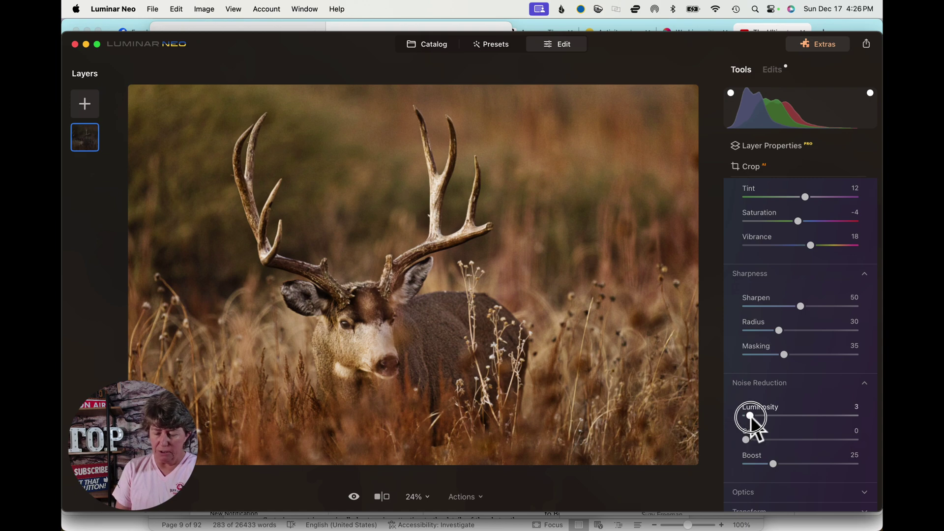
pyautogui.click(351, 262)
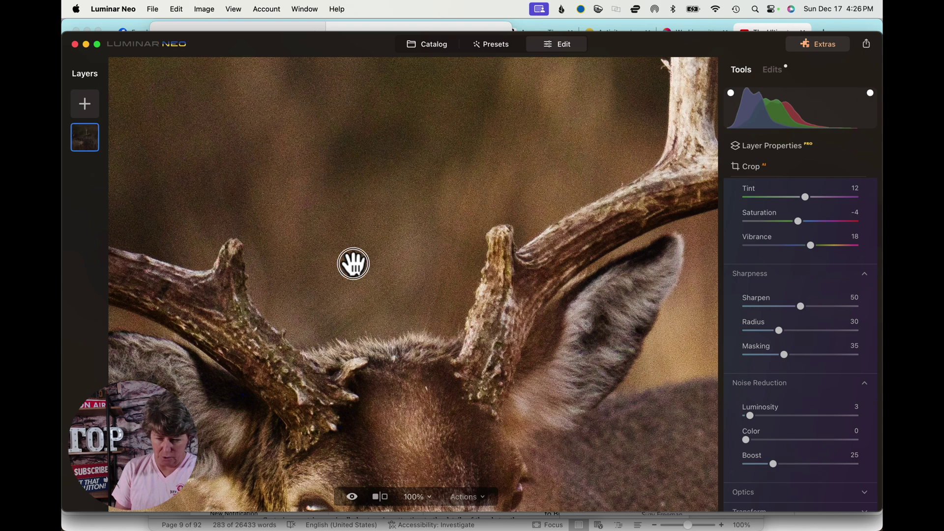
pyautogui.moveTo(354, 264); pyautogui.dragTo(451, 242)
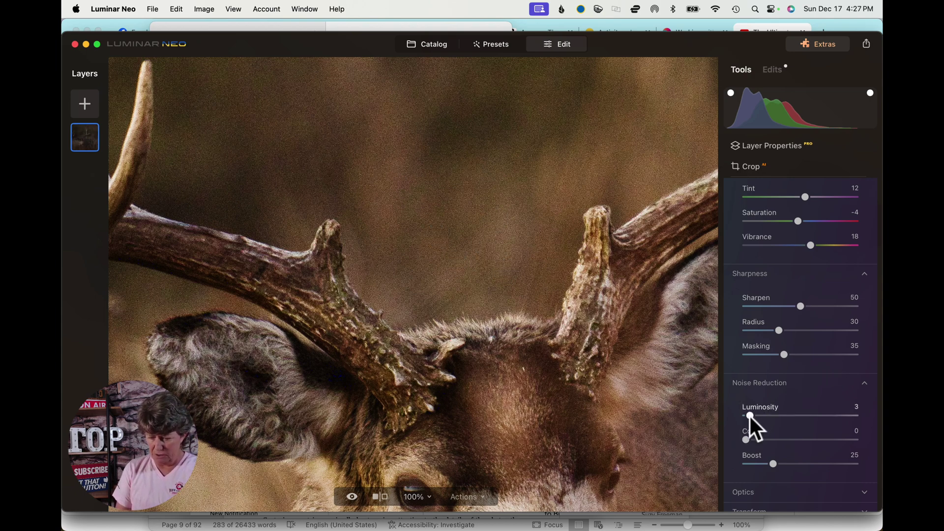
pyautogui.moveTo(750, 416); pyautogui.dragTo(764, 416)
pyautogui.moveTo(770, 416); pyautogui.dragTo(800, 417)
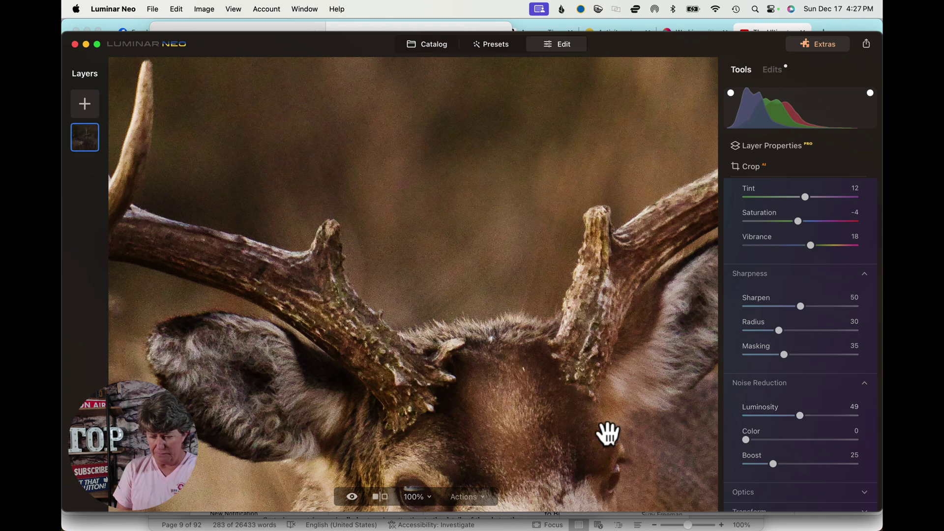
# - Test noise reduction Luminosity at 100 on the deer's face, settle on 50 and return to the full image view
pyautogui.moveTo(607, 432); pyautogui.dragTo(592, 316)
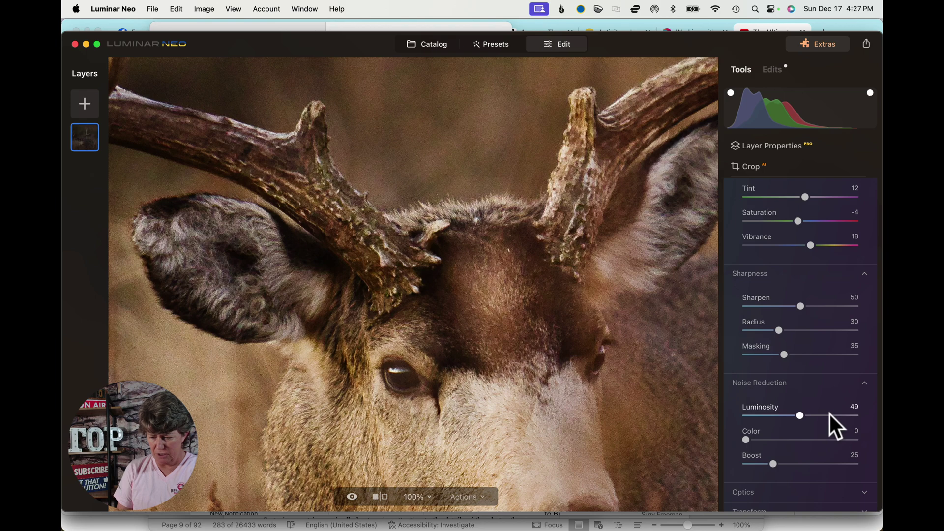
pyautogui.moveTo(564, 433); pyautogui.dragTo(565, 392)
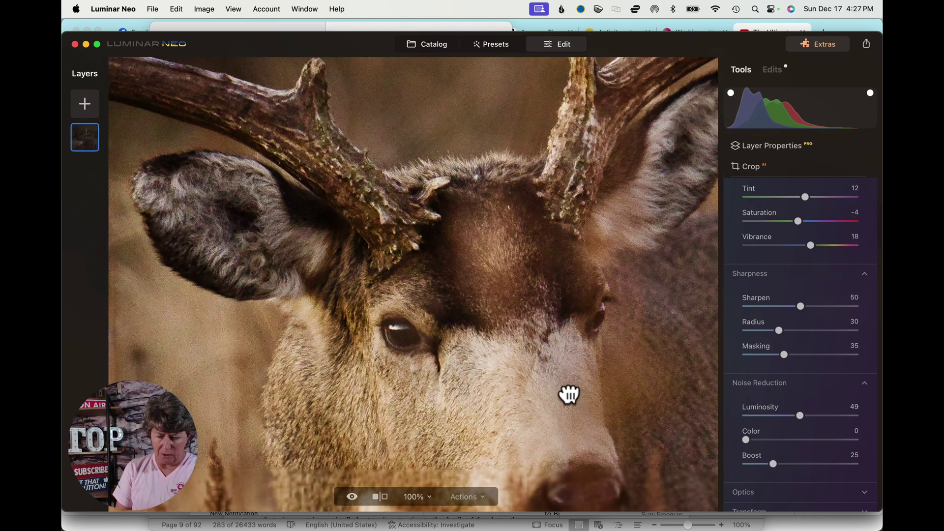
pyautogui.moveTo(799, 415); pyautogui.dragTo(876, 411)
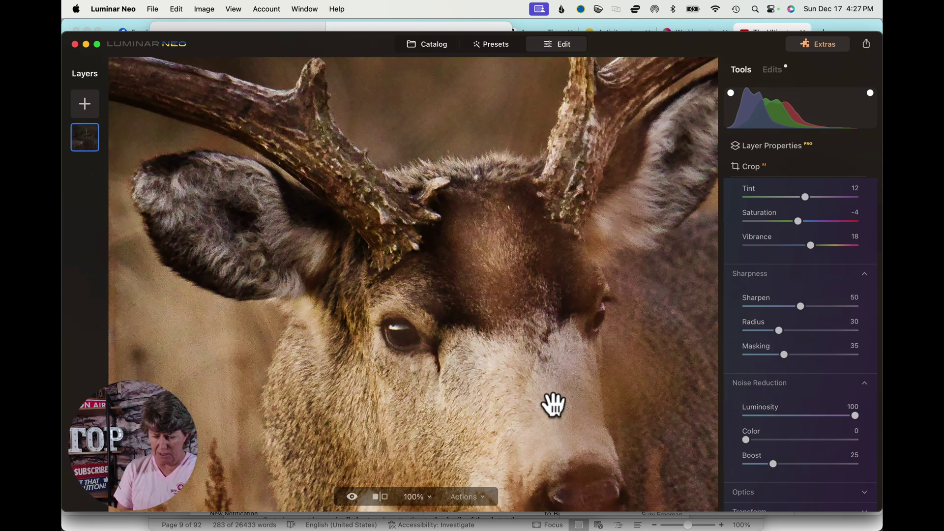
pyautogui.moveTo(496, 423); pyautogui.dragTo(517, 428)
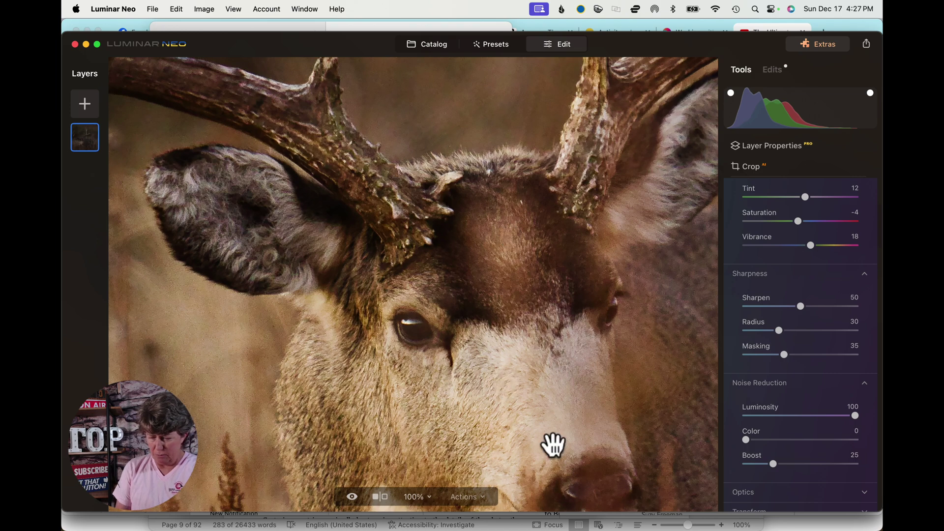
pyautogui.moveTo(854, 415); pyautogui.dragTo(799, 415)
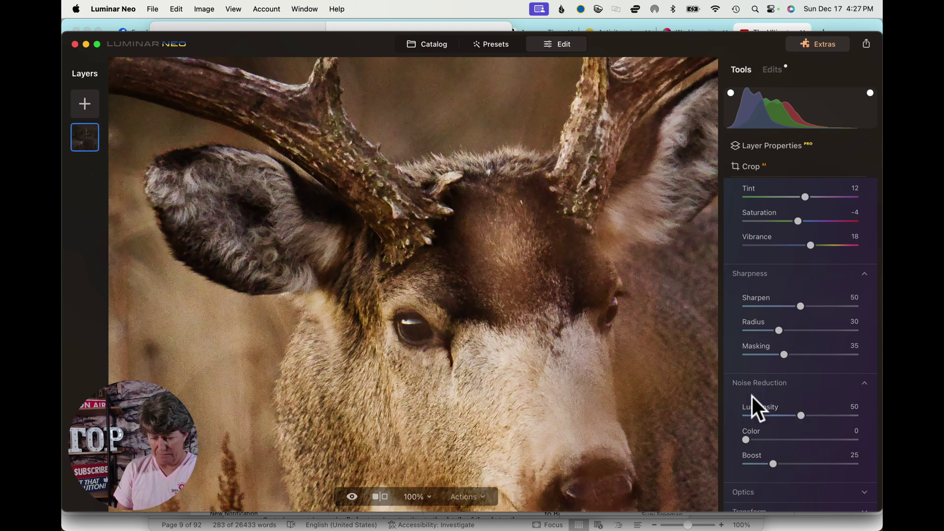
pyautogui.click(462, 360)
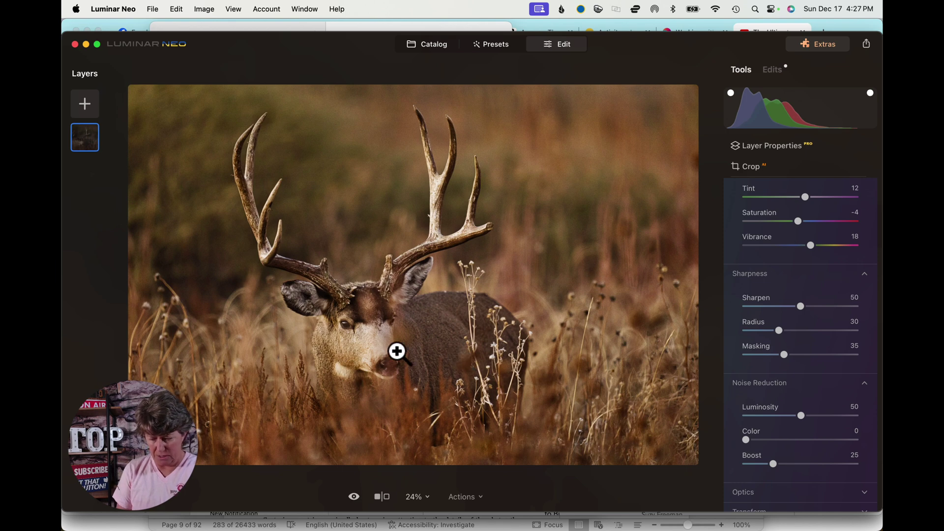
# - Enable Auto Distortion Corrections and Auto Defringe in the Optics section
pyautogui.scroll(-5, 775, 359)
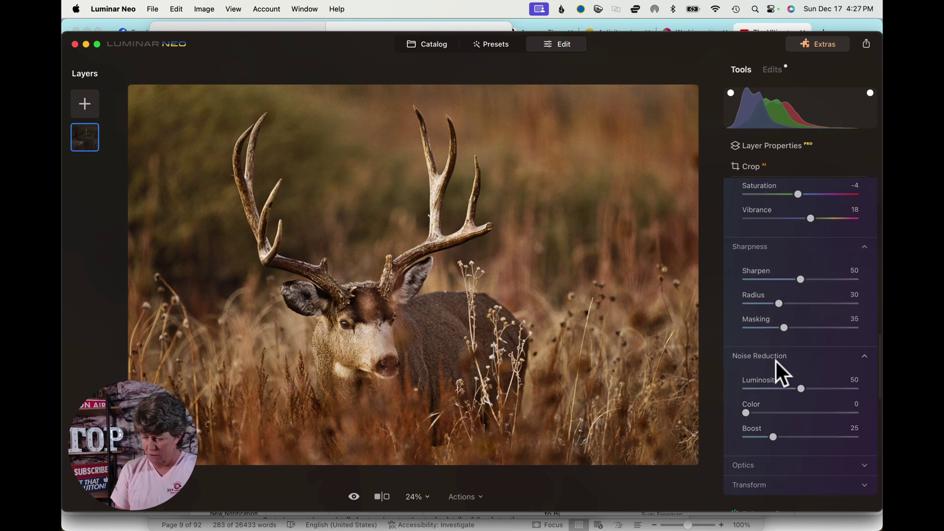
pyautogui.click(753, 375)
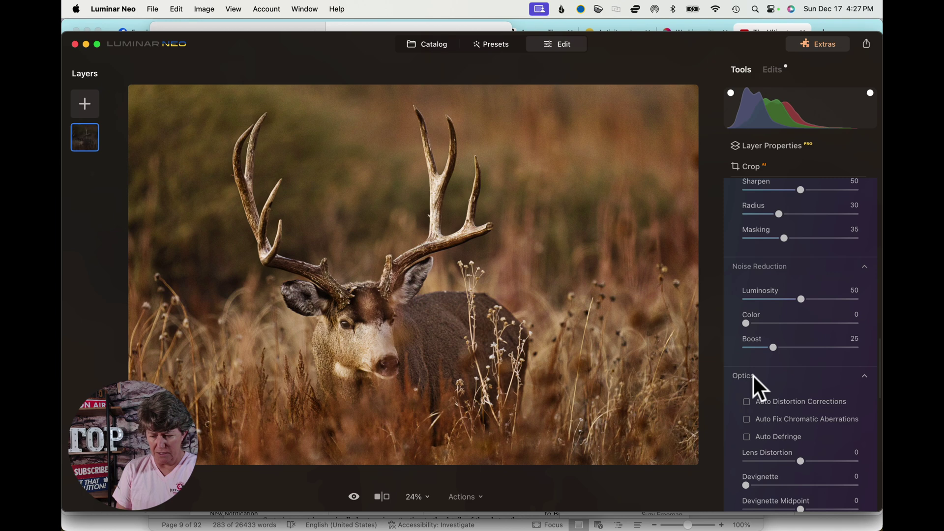
pyautogui.click(746, 401)
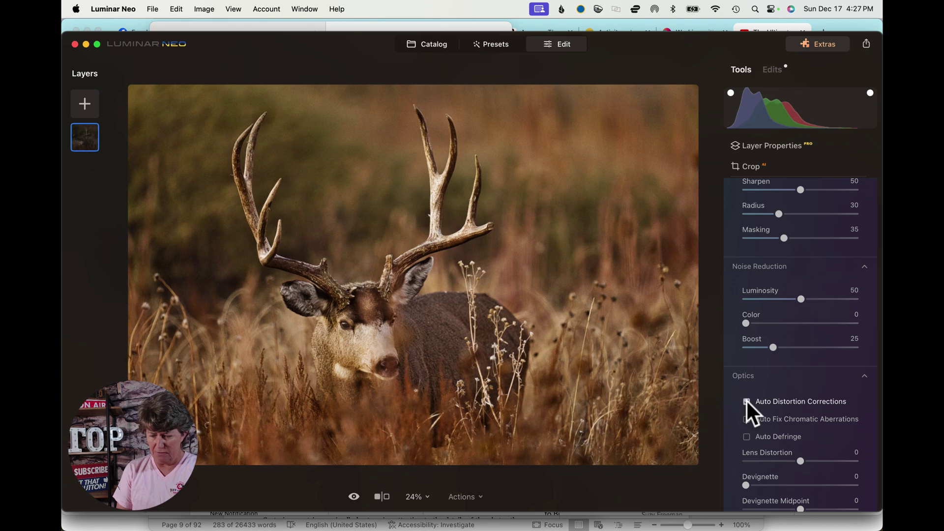
pyautogui.click(746, 436)
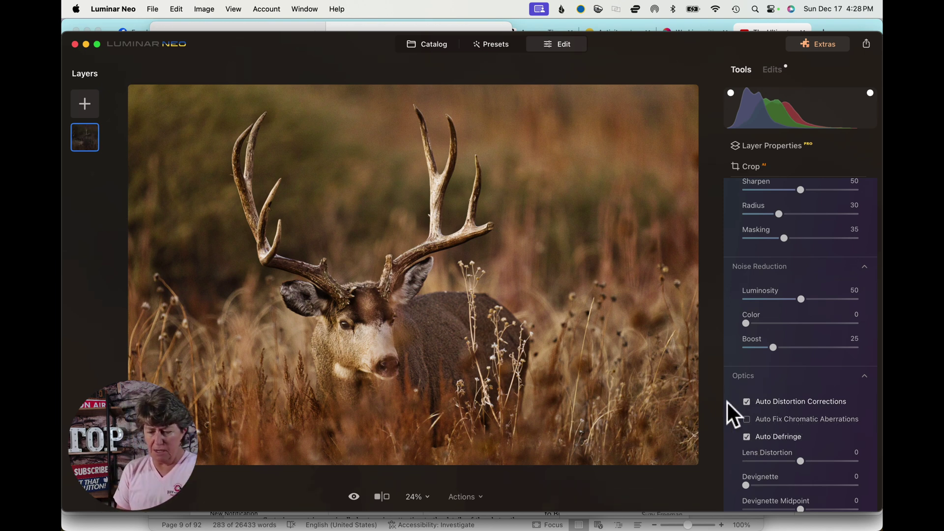
# - Inspect the antlers at 100% with the lens corrections applied, collapse the Optics section and return to the full image view
pyautogui.click(433, 209)
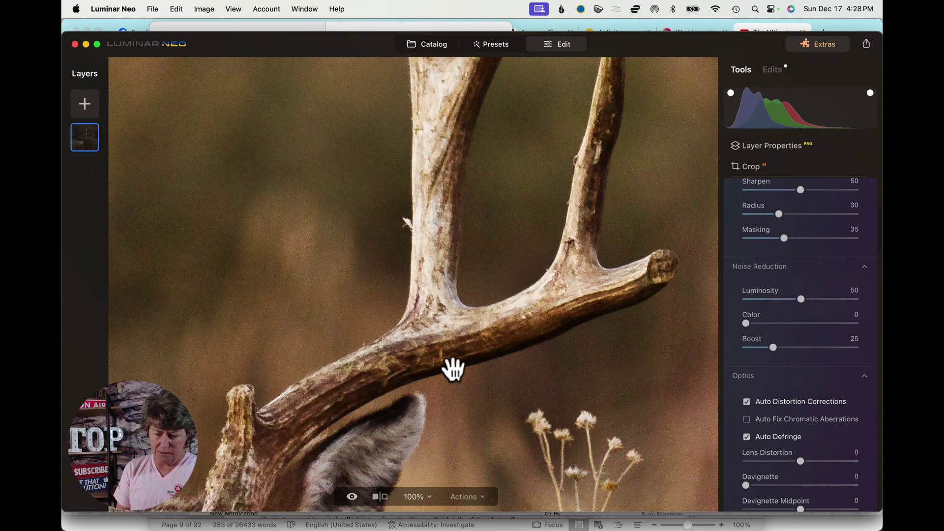
pyautogui.click(768, 375)
pyautogui.click(592, 334)
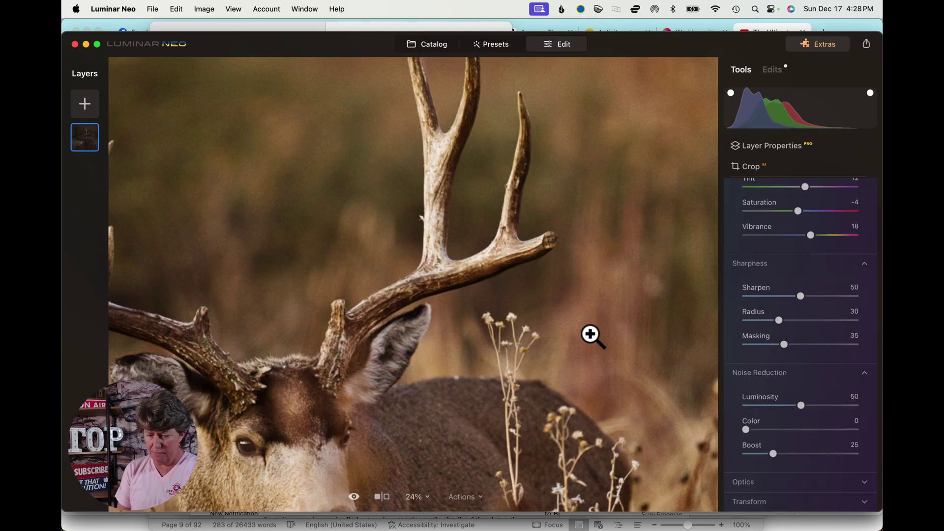
# - Test the Vertical, Horizontal and Aspect adjustments in the Transform section, reset each to 0 and collapse the section
pyautogui.scroll(-4, 755, 356)
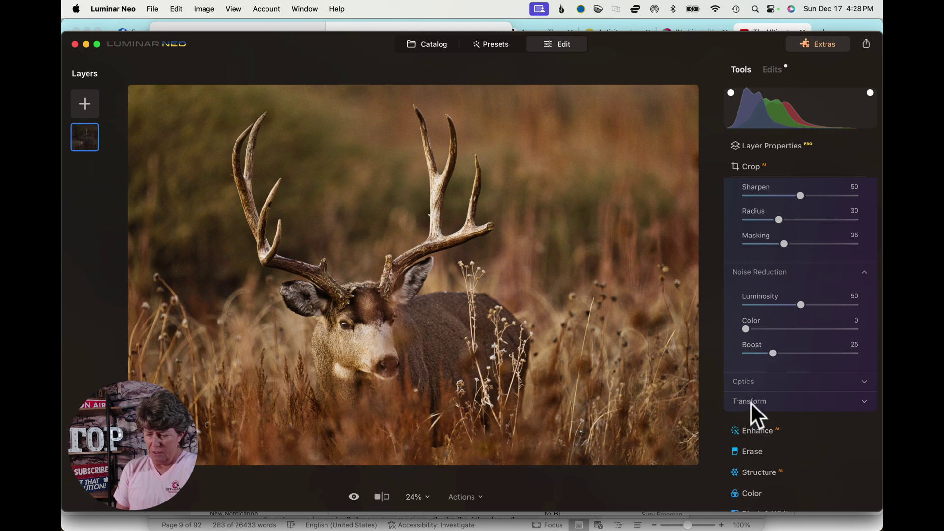
pyautogui.click(750, 403)
pyautogui.scroll(-4, 800, 378)
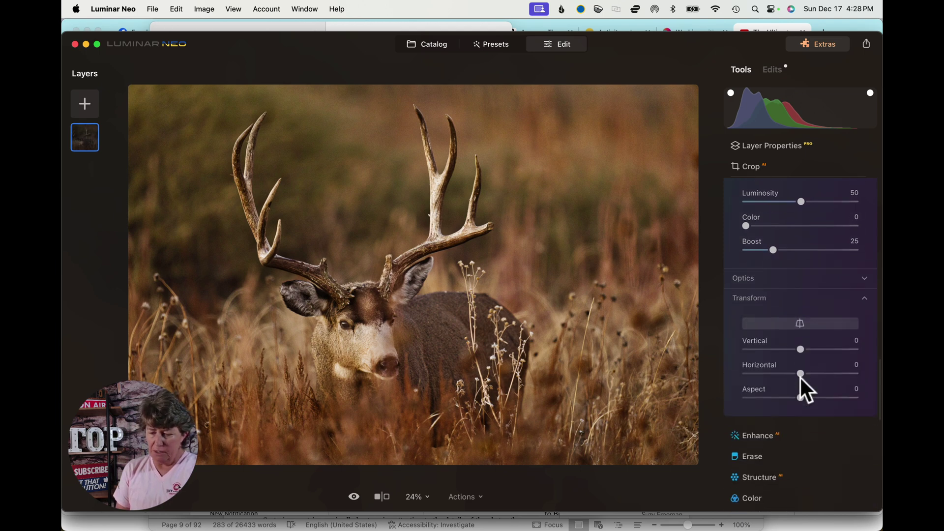
pyautogui.scroll(-1, 800, 376)
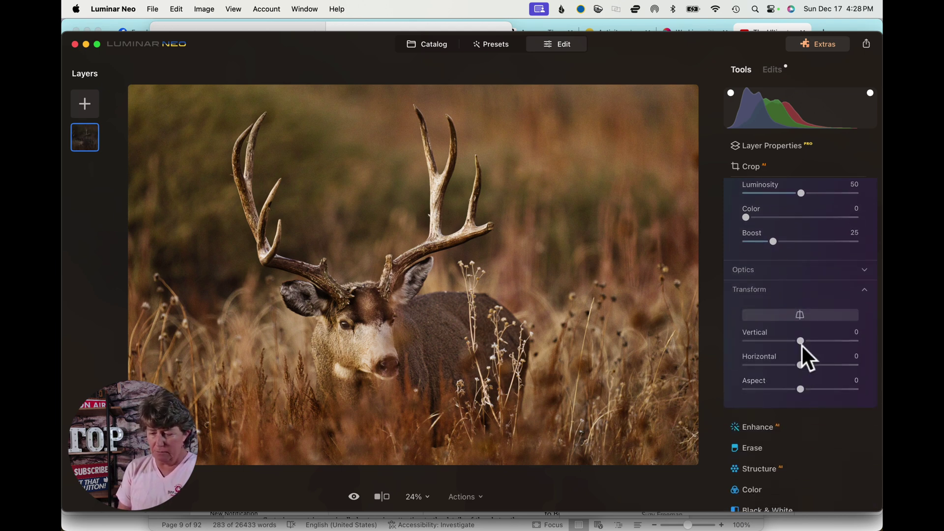
pyautogui.moveTo(801, 341); pyautogui.dragTo(839, 391)
pyautogui.doubleClick(824, 365)
pyautogui.doubleClick(839, 389)
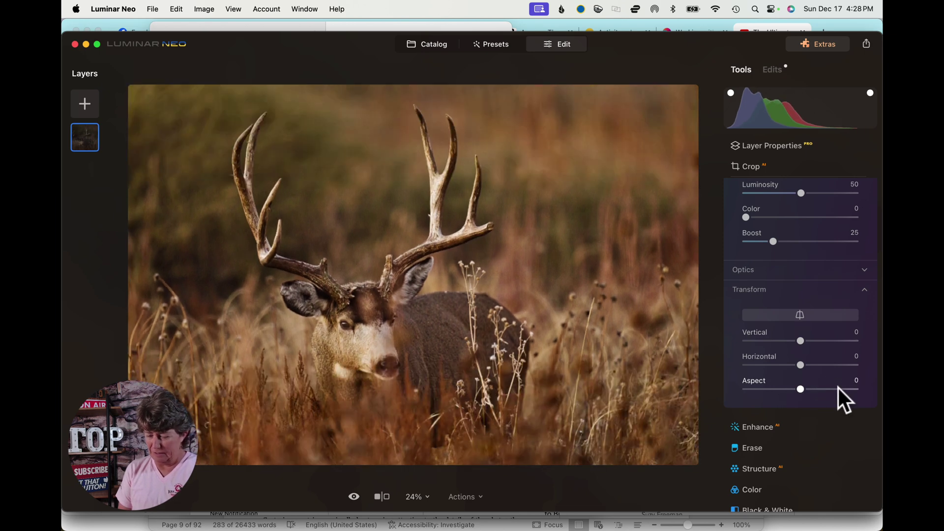
pyautogui.click(763, 290)
# - Apply the Low adjustment of the Noiseless extension to the deer photo
pyautogui.scroll(10, 764, 287)
pyautogui.scroll(10, 763, 288)
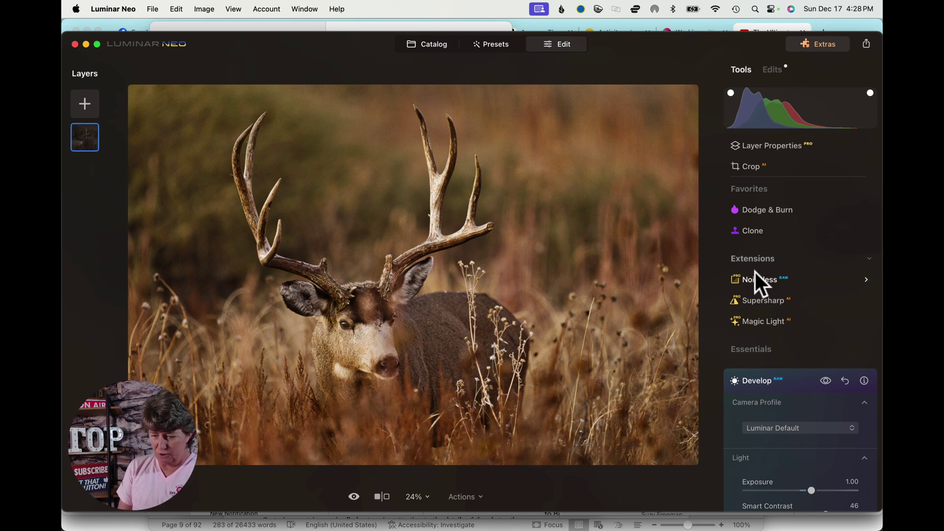
pyautogui.click(757, 283)
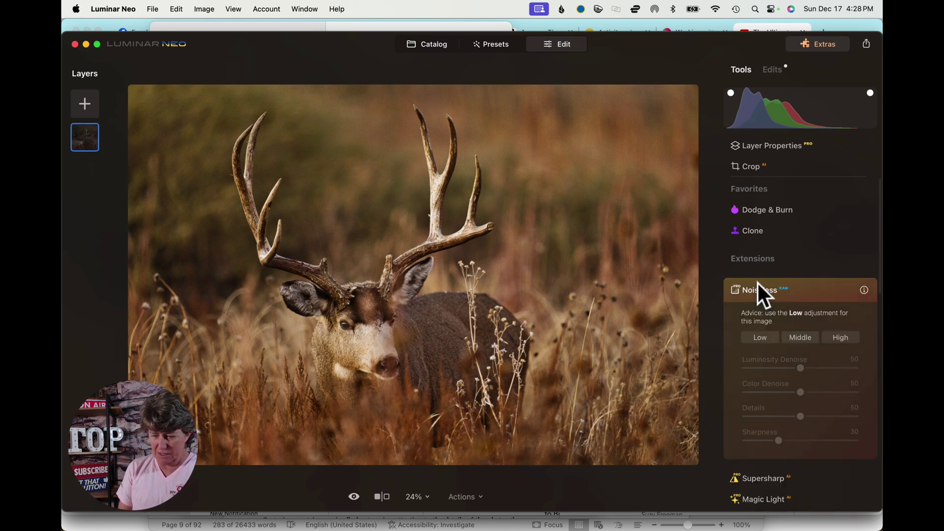
pyautogui.click(760, 338)
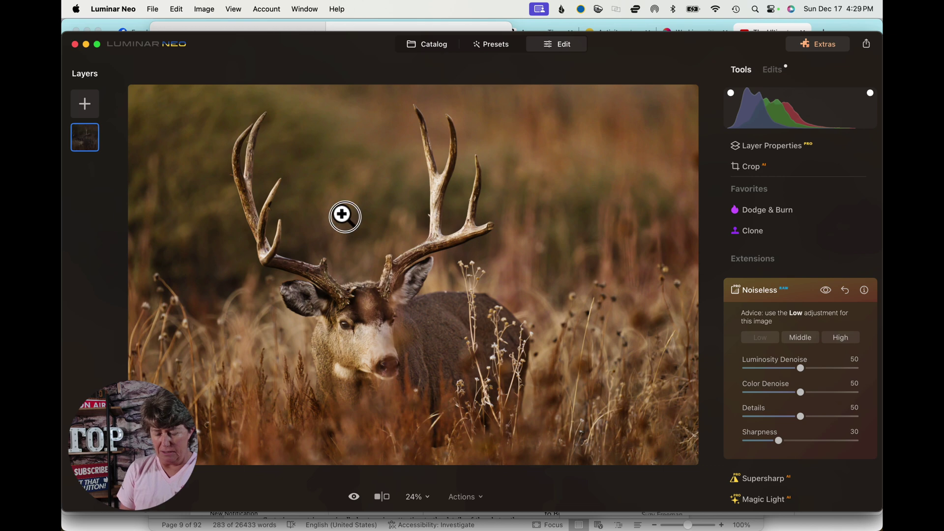
# - Check the noise in the background between the antlers at 100%, then compare the full image before and after the edits
pyautogui.click(344, 215)
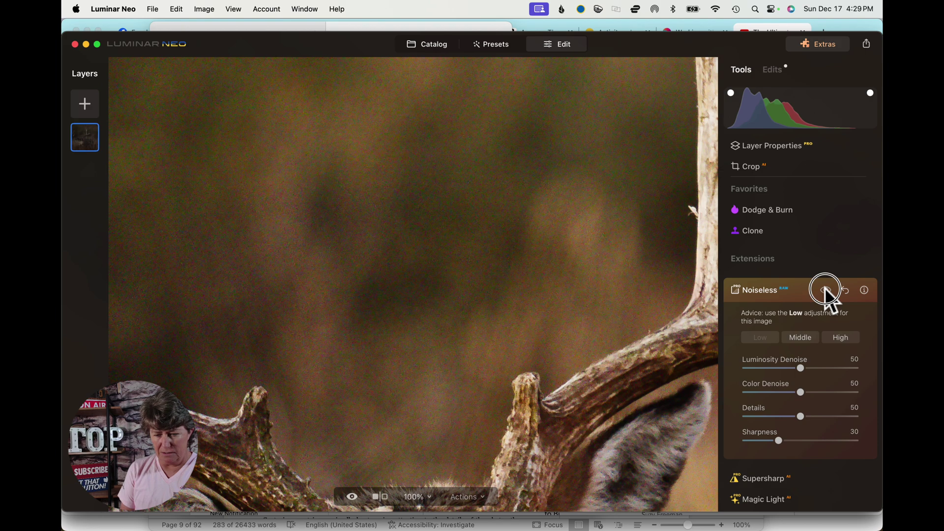
pyautogui.click(428, 315)
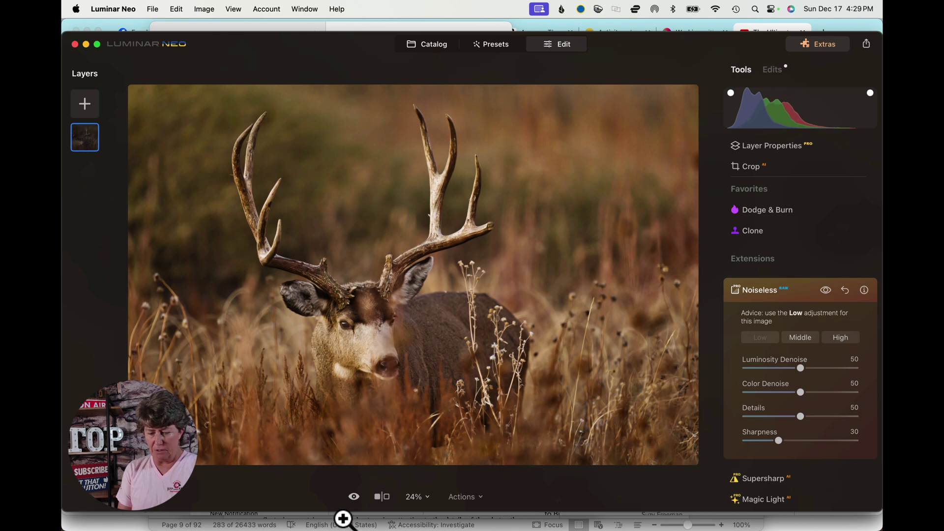
pyautogui.click(354, 497)
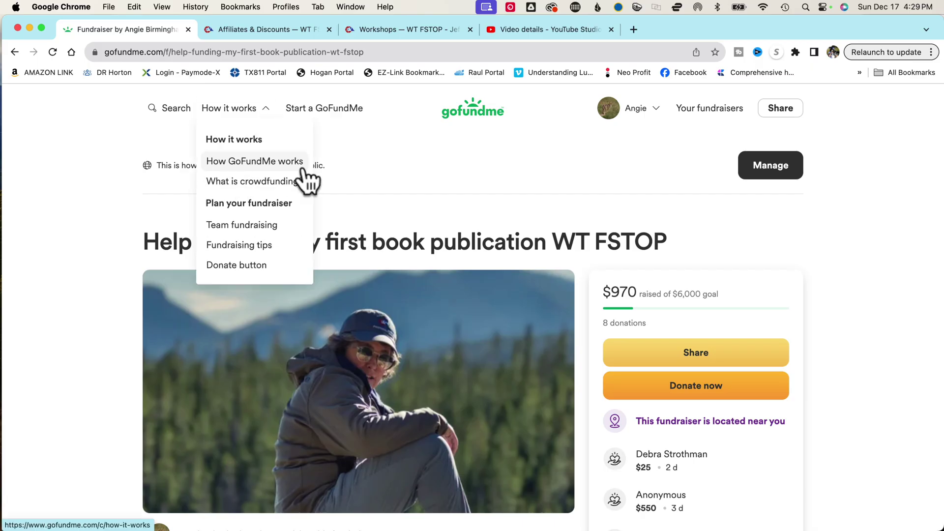
# - Review the WT FSTOP book publication fundraiser on GoFundMe in Google Chrome, including its description, updates and organizer sections
pyautogui.scroll(-1, 523, 204)
pyautogui.scroll(1, 523, 204)
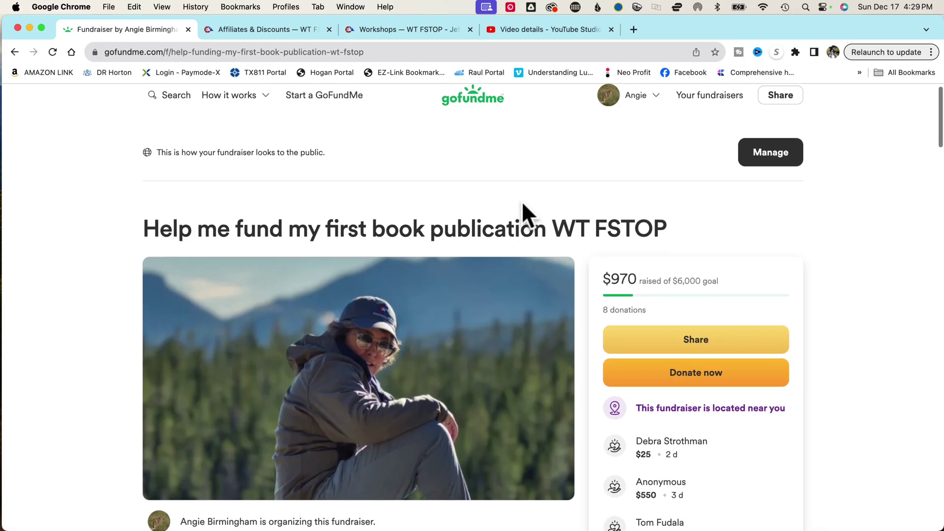
pyautogui.scroll(-1, 523, 204)
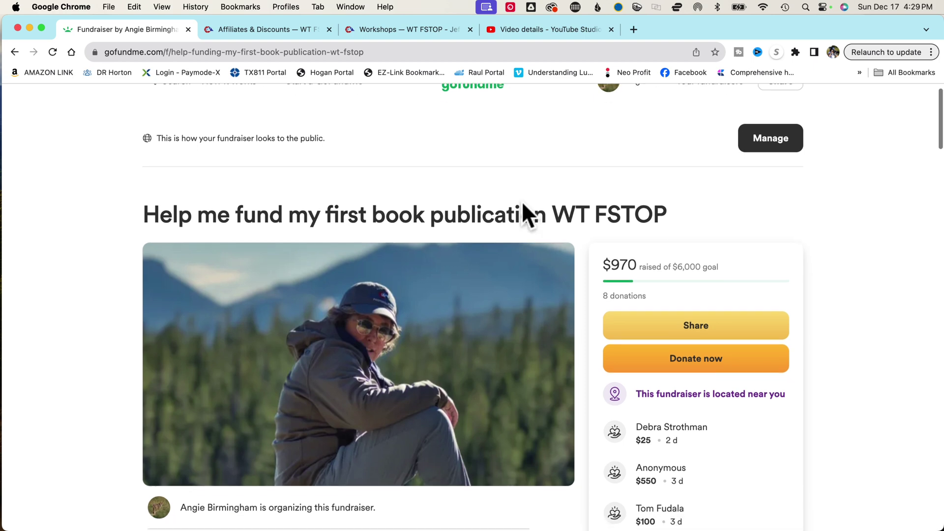
pyautogui.scroll(-5, 522, 204)
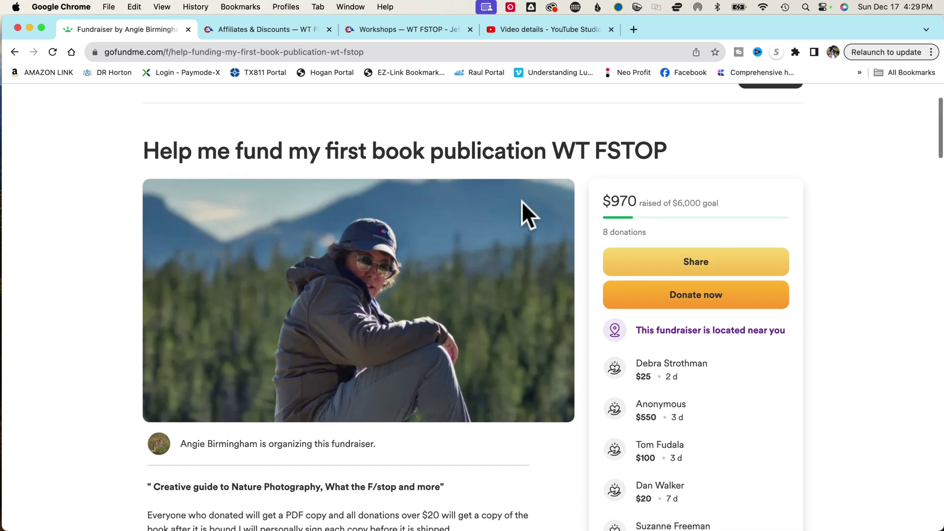
pyautogui.scroll(-2, 522, 203)
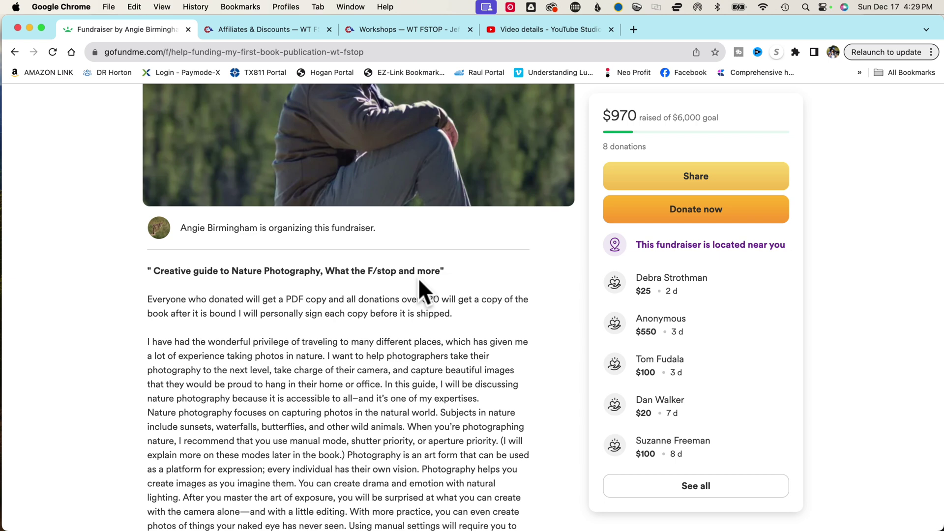
pyautogui.scroll(-5, 418, 279)
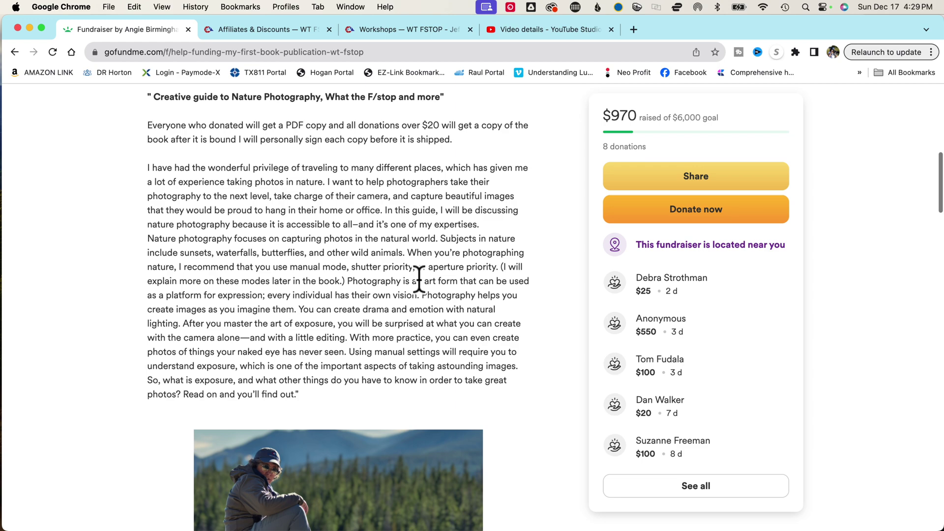
pyautogui.scroll(-10, 418, 278)
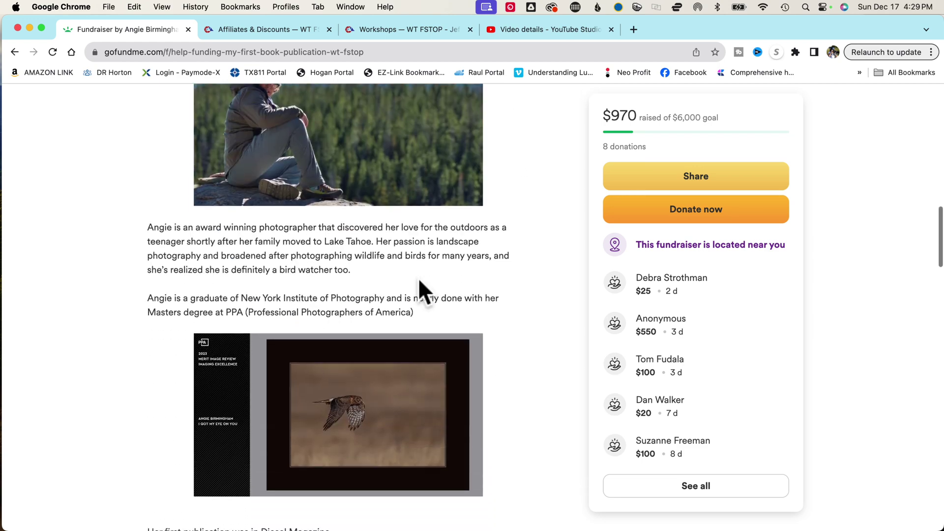
pyautogui.scroll(-13, 418, 278)
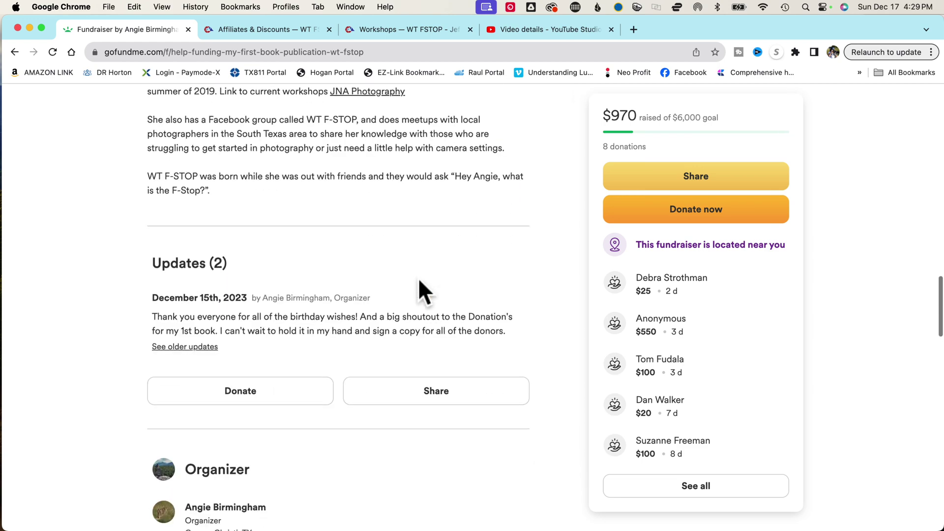
pyautogui.scroll(-5, 419, 282)
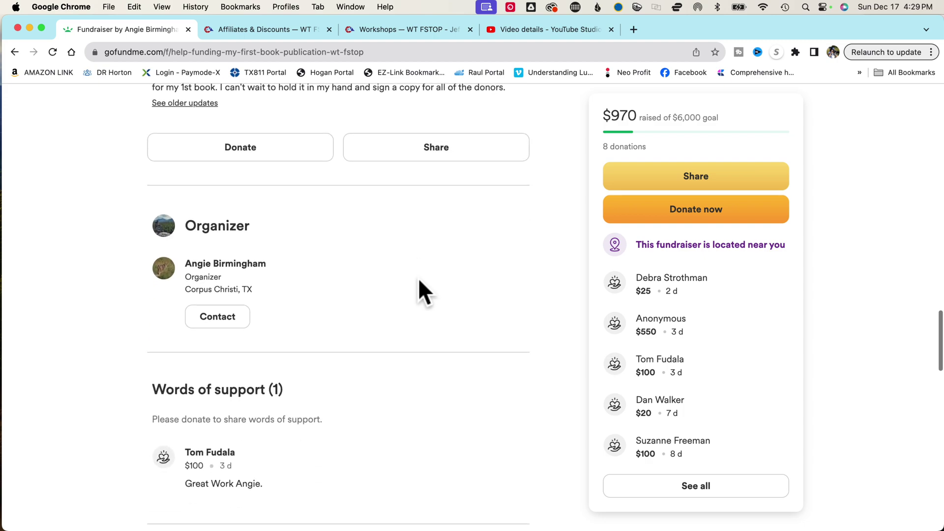
pyautogui.scroll(15, 419, 280)
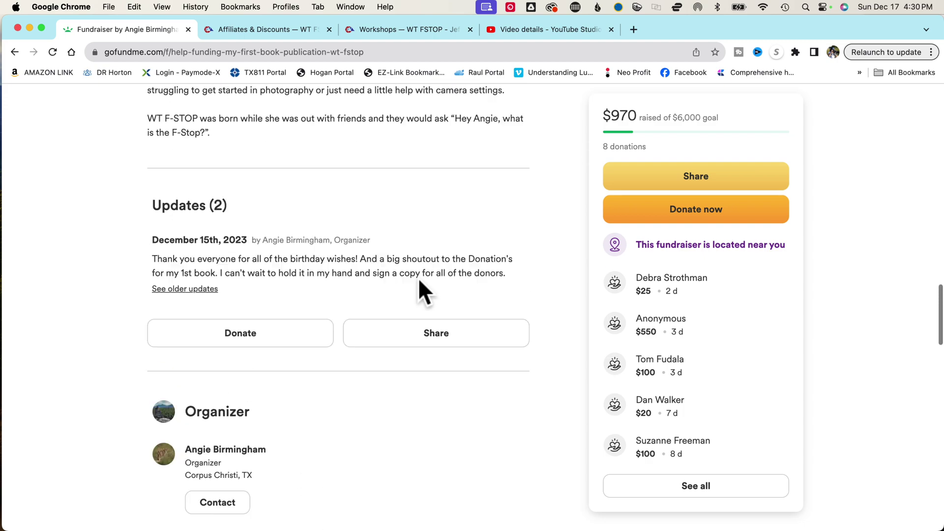
pyautogui.scroll(10, 418, 279)
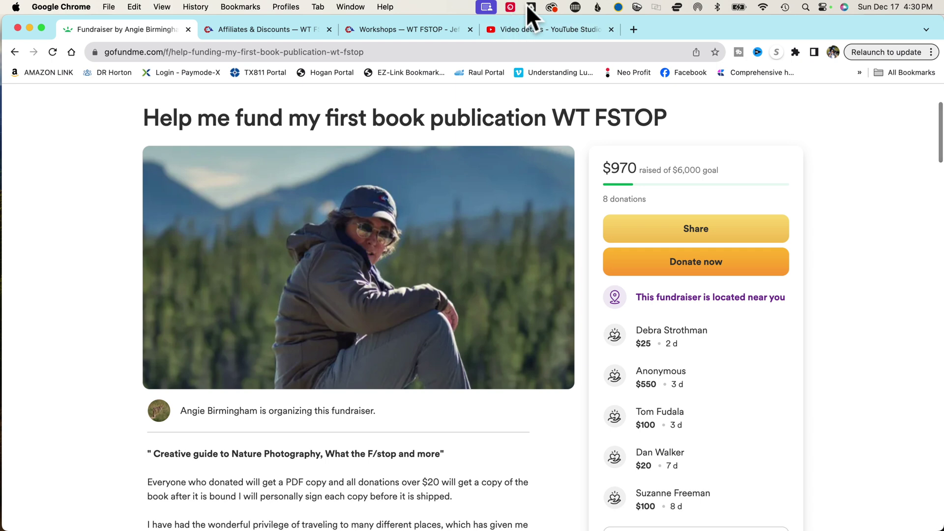
# - Open the Affiliates & Discounts page of the photography website and examine the Luminar Neo discount and gear offers
pyautogui.click(240, 28)
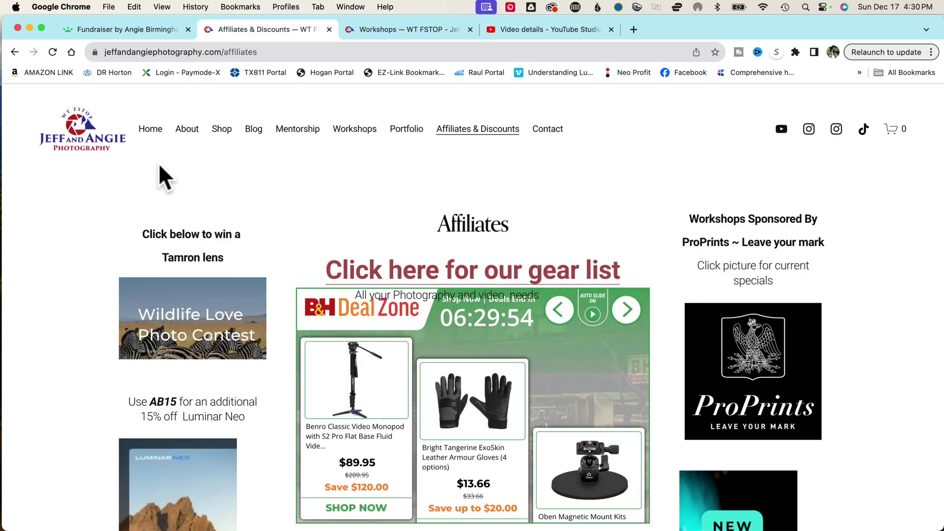
pyautogui.scroll(-5, 328, 276)
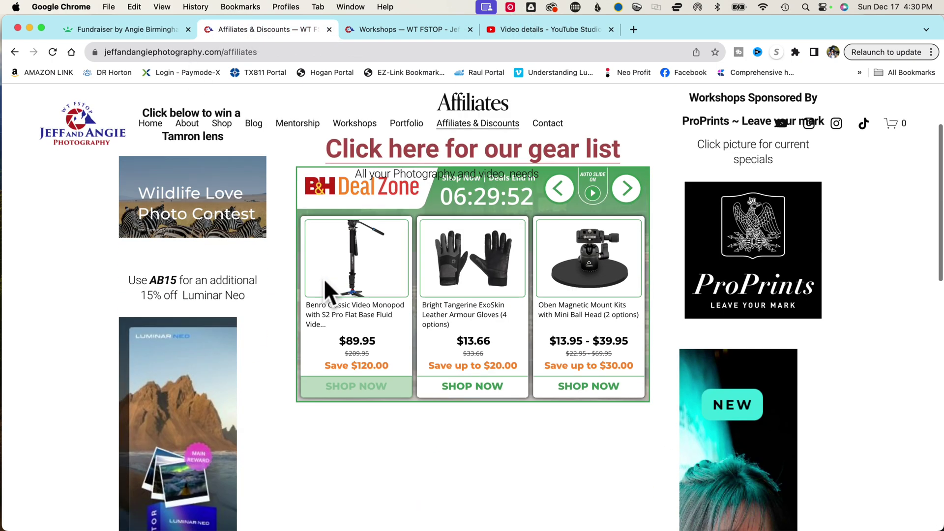
pyautogui.scroll(-3, 328, 293)
pyautogui.scroll(4, 328, 293)
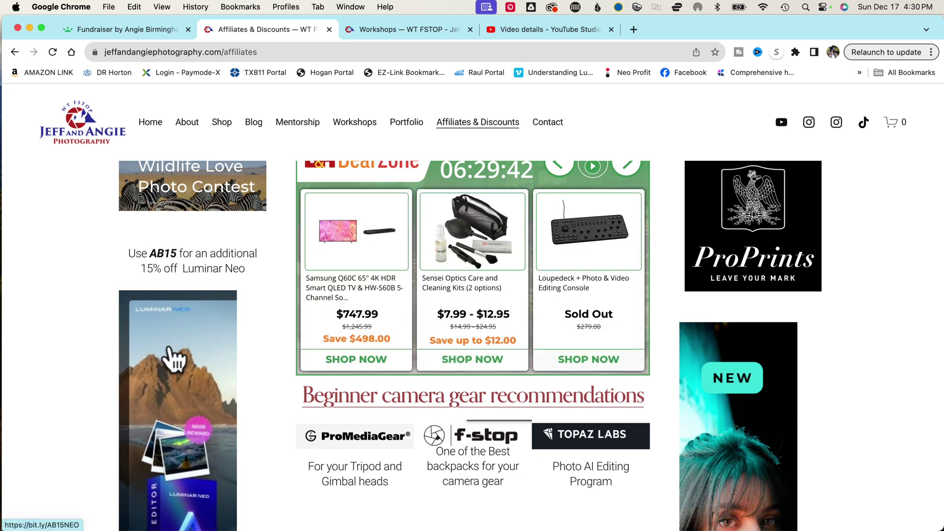
pyautogui.scroll(-1, 173, 360)
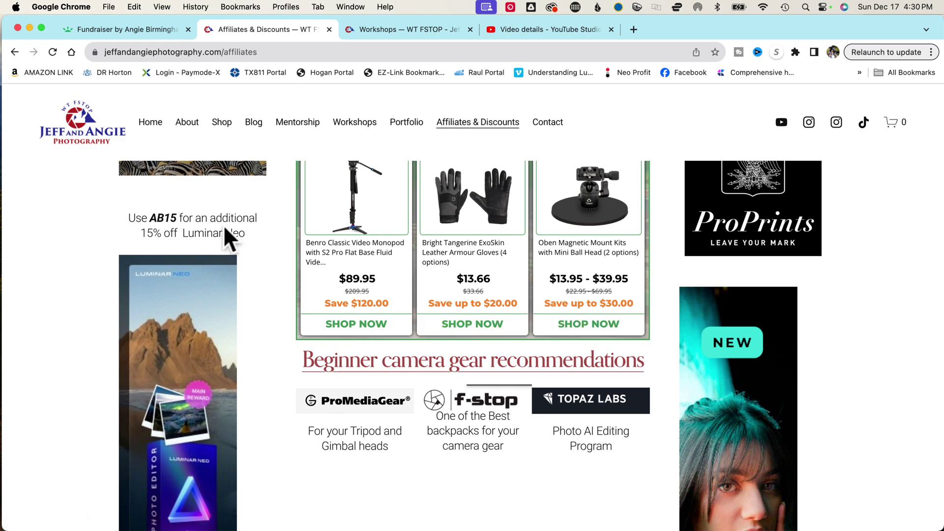
pyautogui.scroll(3, 225, 253)
pyautogui.scroll(3, 223, 252)
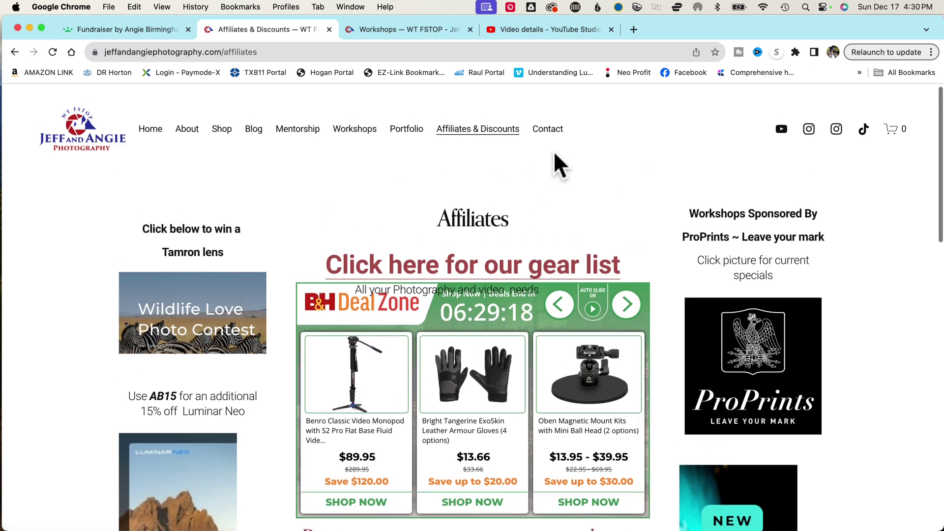
# - Open the photography website's Workshops page and look over the listed 2024 workshops and the private workshops
pyautogui.click(430, 30)
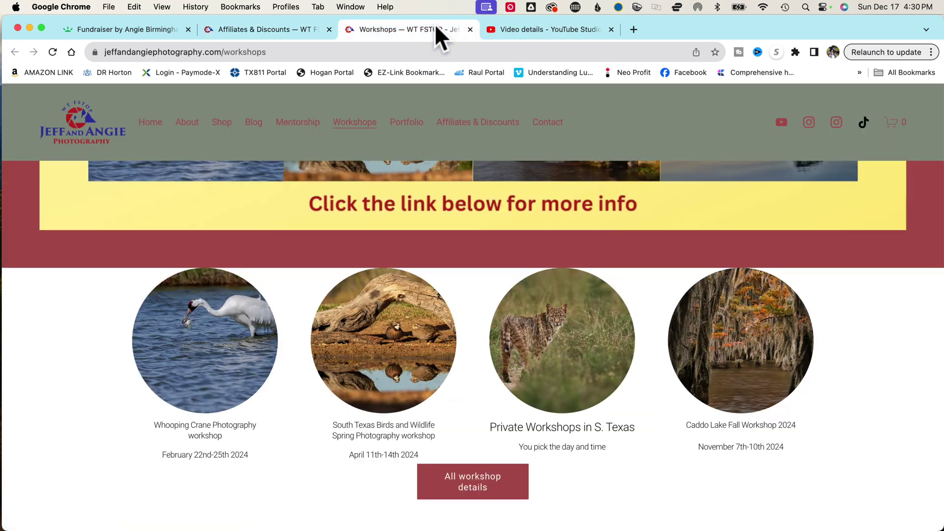
pyautogui.scroll(-1, 292, 158)
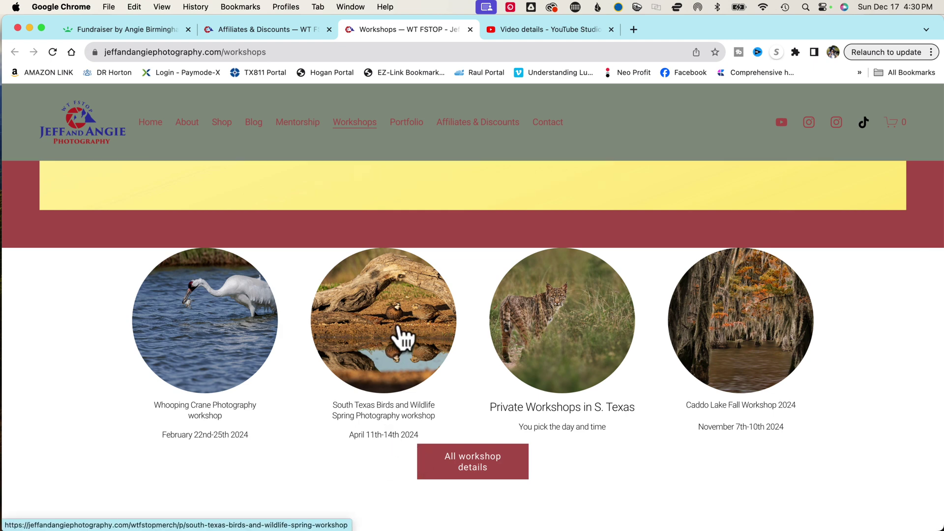
pyautogui.scroll(-1, 401, 346)
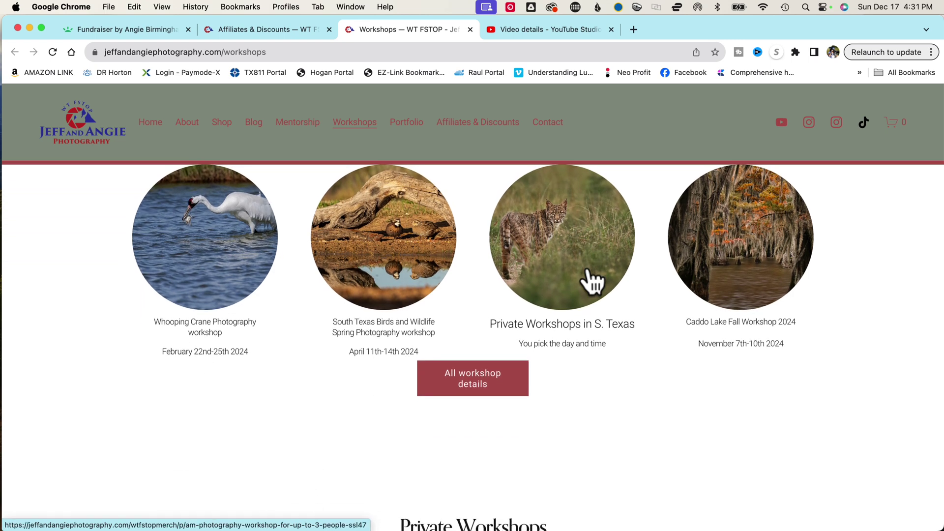
pyautogui.scroll(-2, 592, 281)
pyautogui.scroll(5, 593, 281)
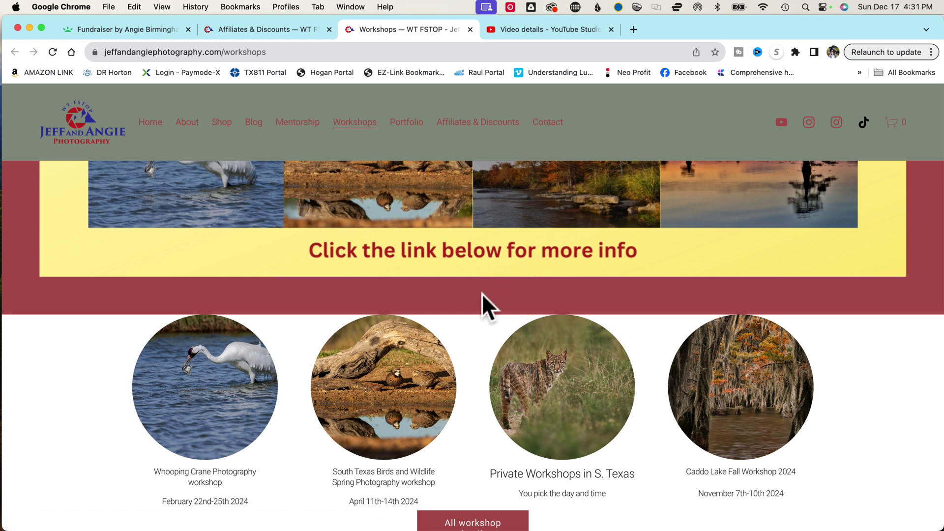
pyautogui.scroll(-2, 482, 293)
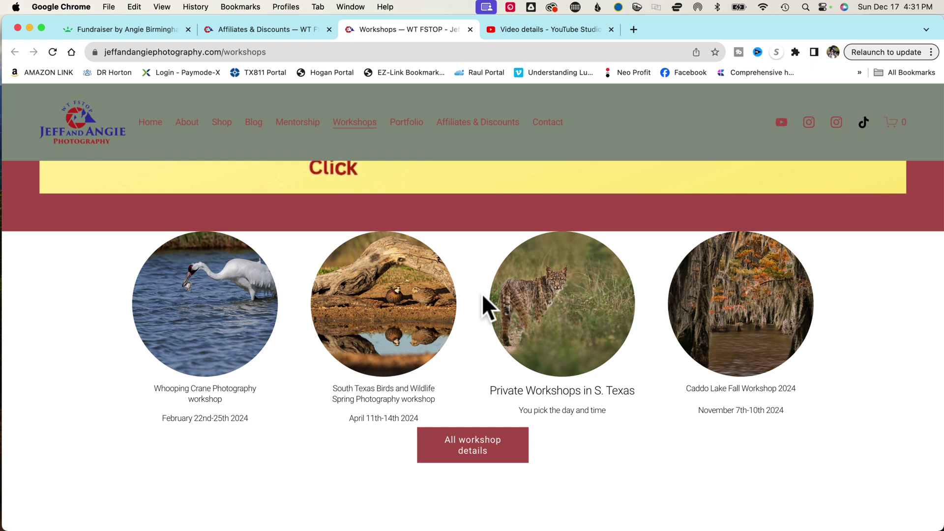
pyautogui.scroll(-1, 482, 293)
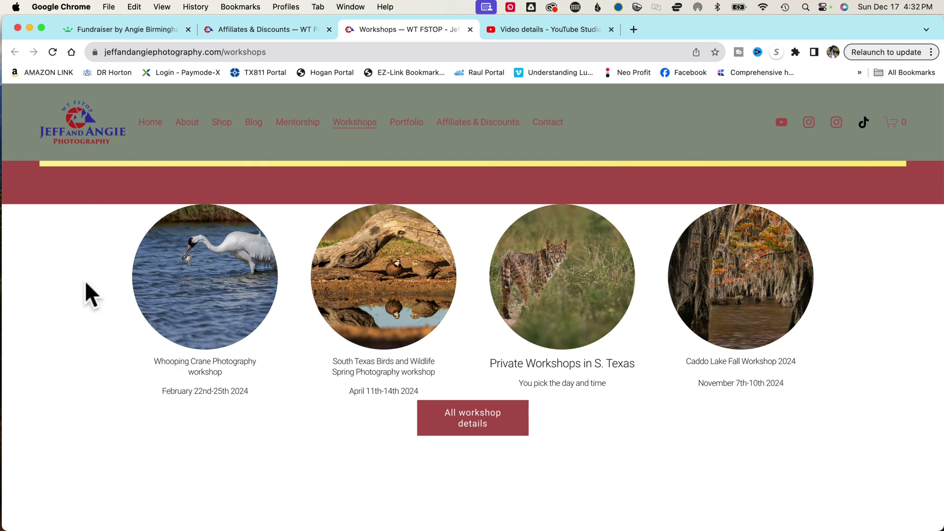
pyautogui.click(485, 7)
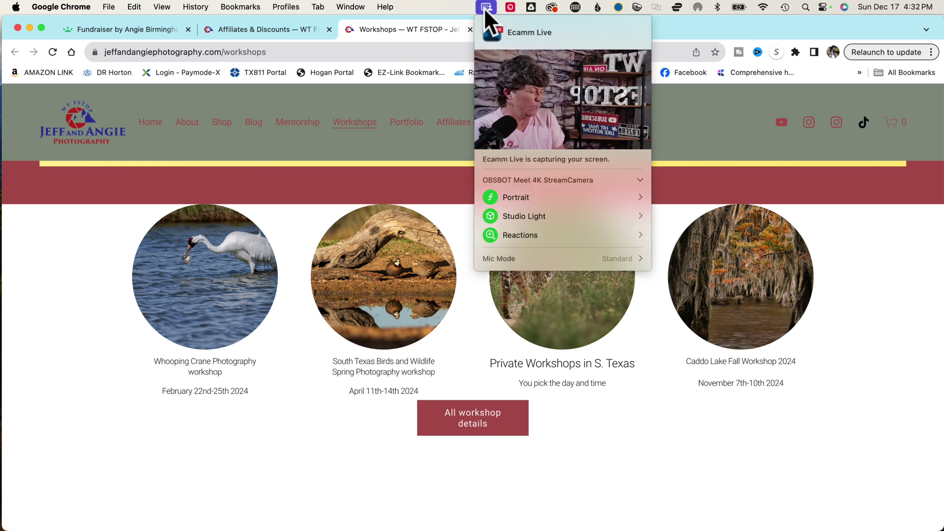
pyautogui.click(485, 7)
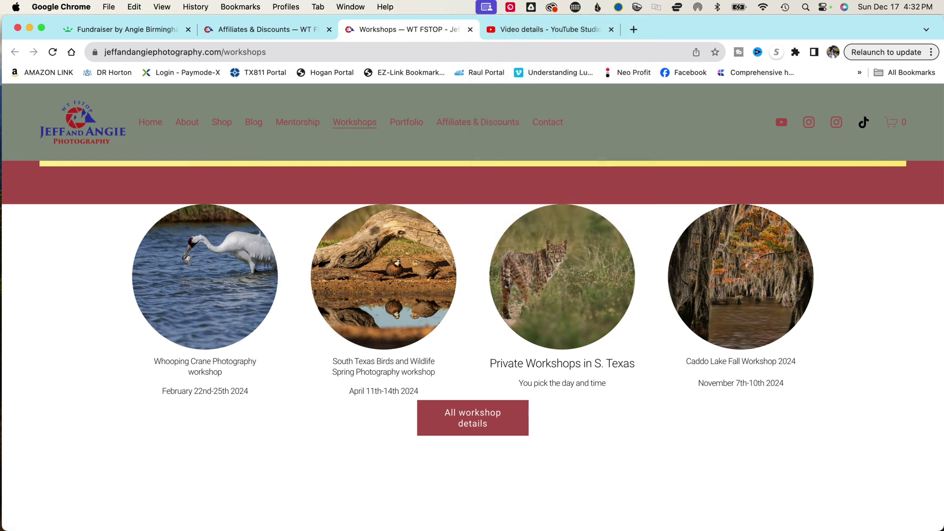